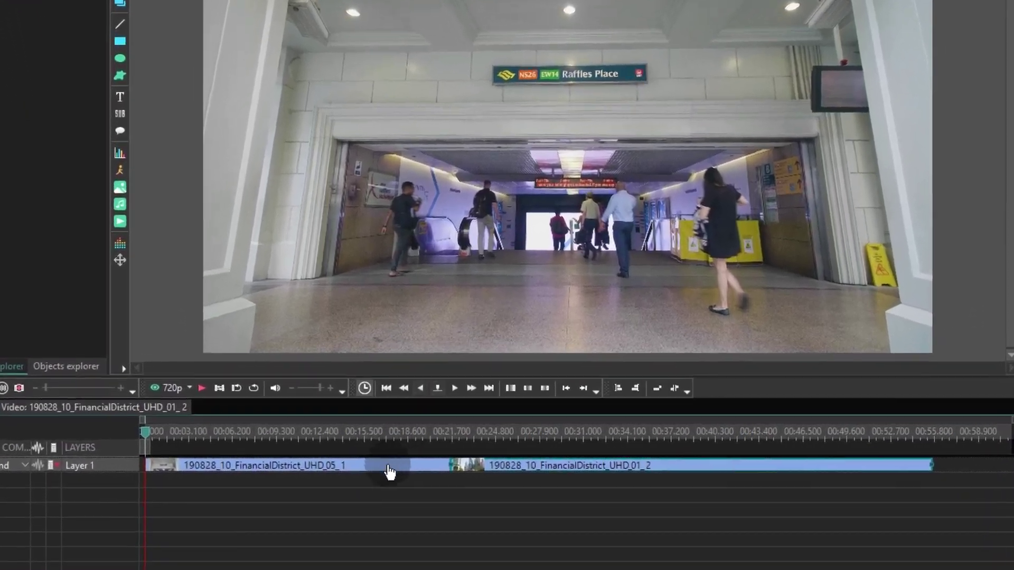
Set the Duration of both FinancialDistrict clips to 00:00:03.000
click(345, 462)
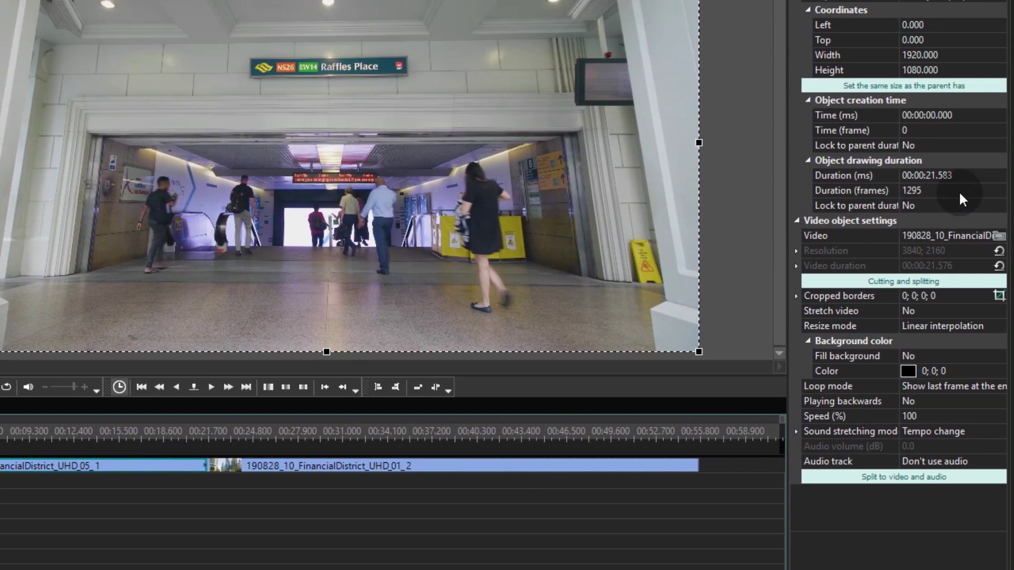
click(980, 175)
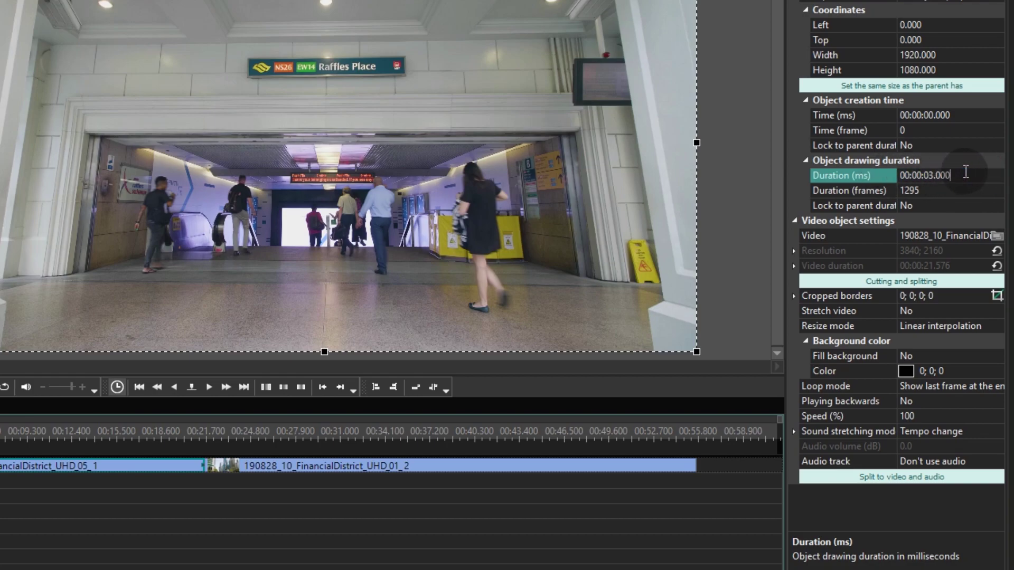
key(Return)
click(590, 472)
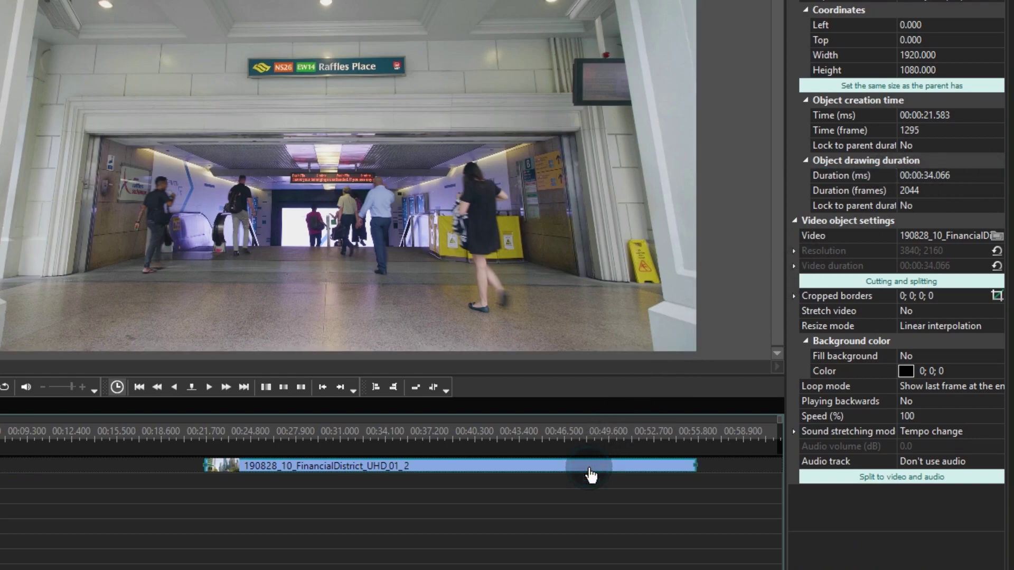
click(964, 174)
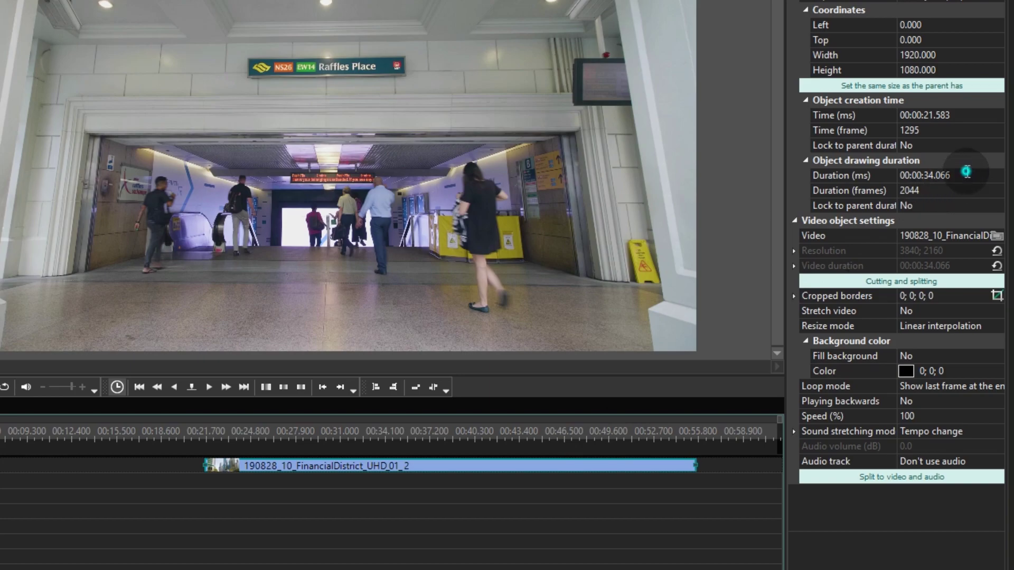
key(BackSpace)
key(BackSpace)
key(BackSpace)
key(BackSpace)
key(BackSpace)
key(Return)
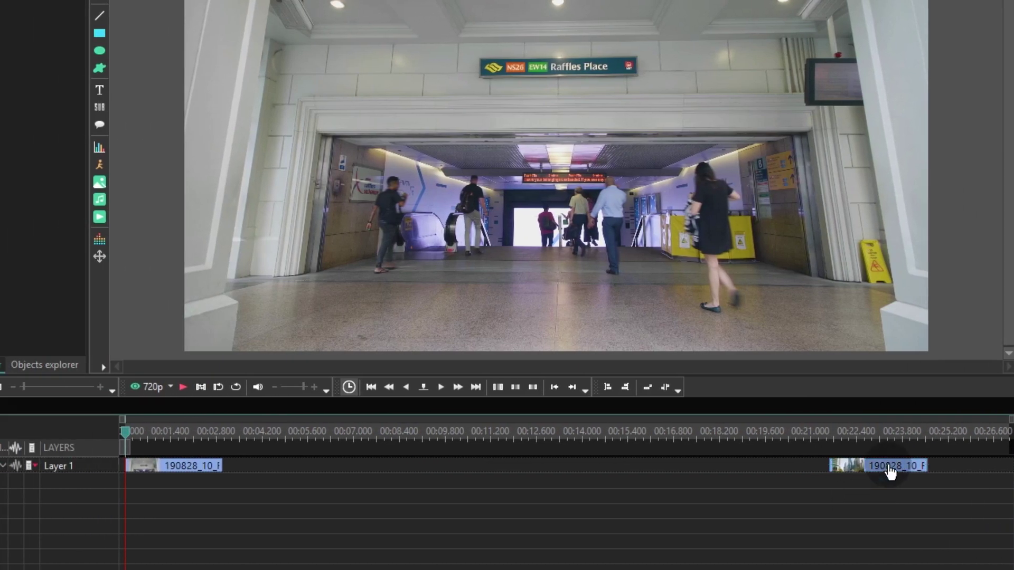
Move the second clip to start right after the first, then select both clips
drag(891, 472, 232, 478)
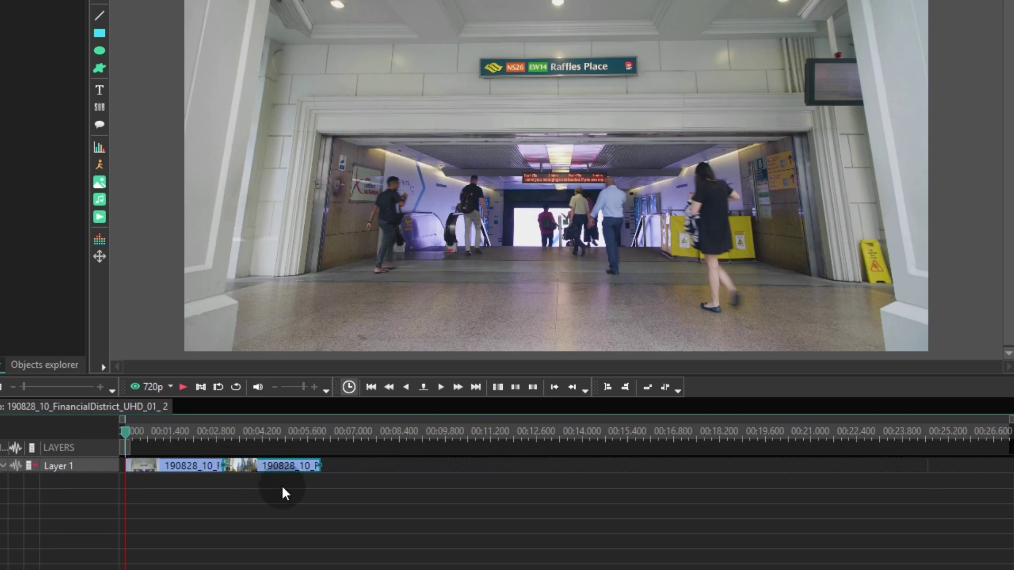
scroll(407, 507, up, 5)
click(623, 506)
drag(583, 508, 459, 470)
Convert the selected clips into Sprite 1 and set Use as container to No
right_click(459, 470)
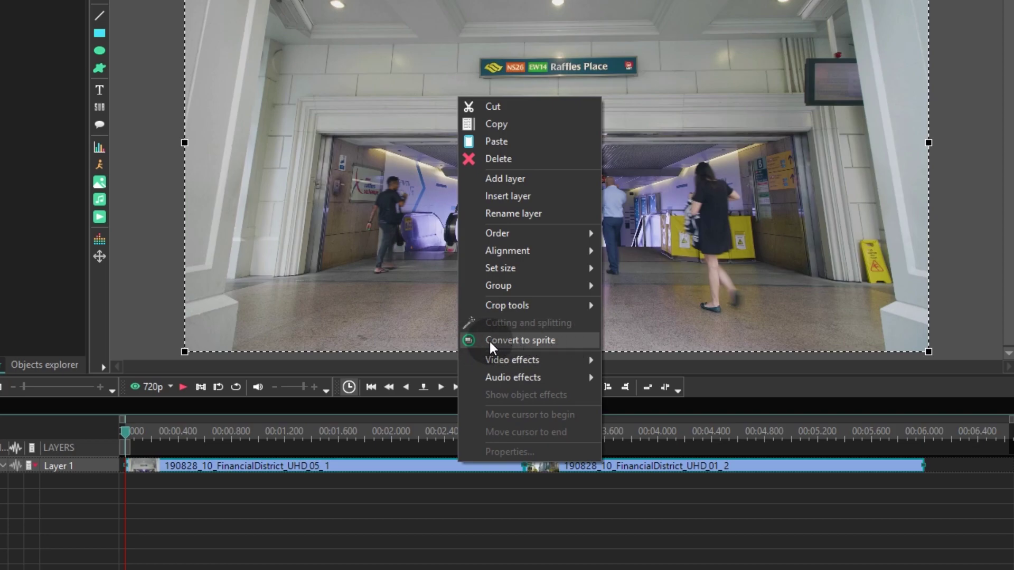
click(560, 343)
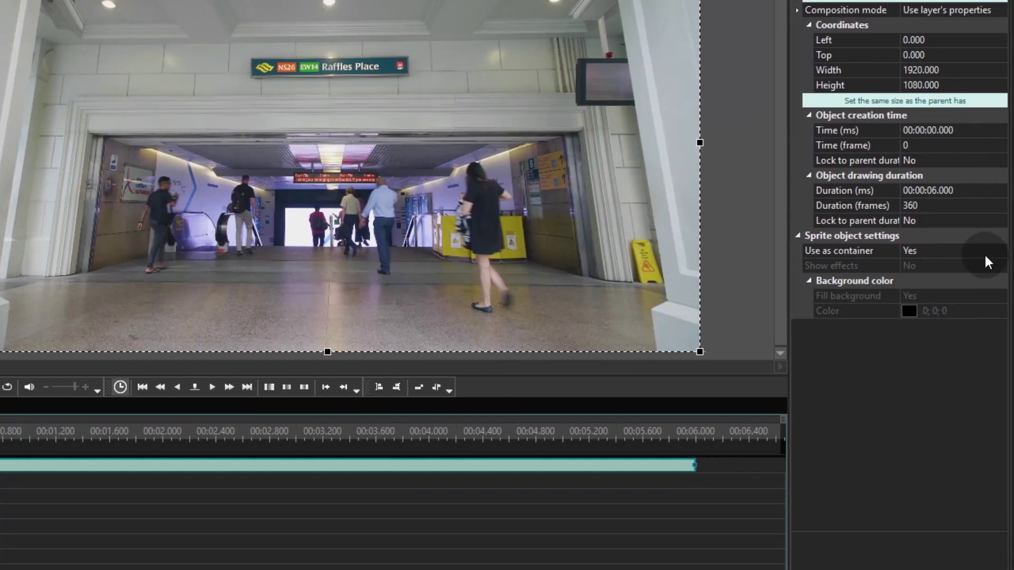
click(988, 253)
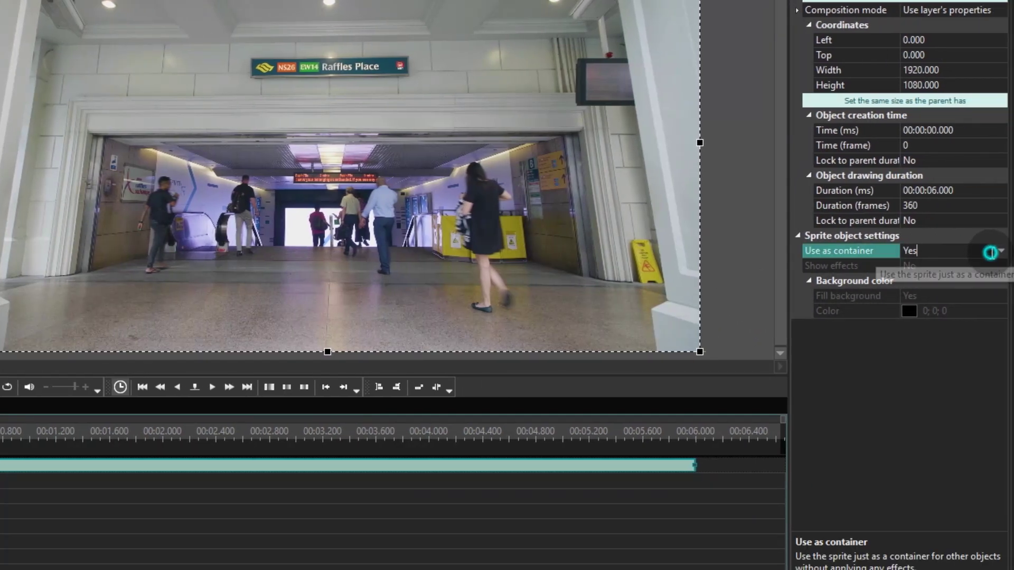
click(999, 252)
click(995, 283)
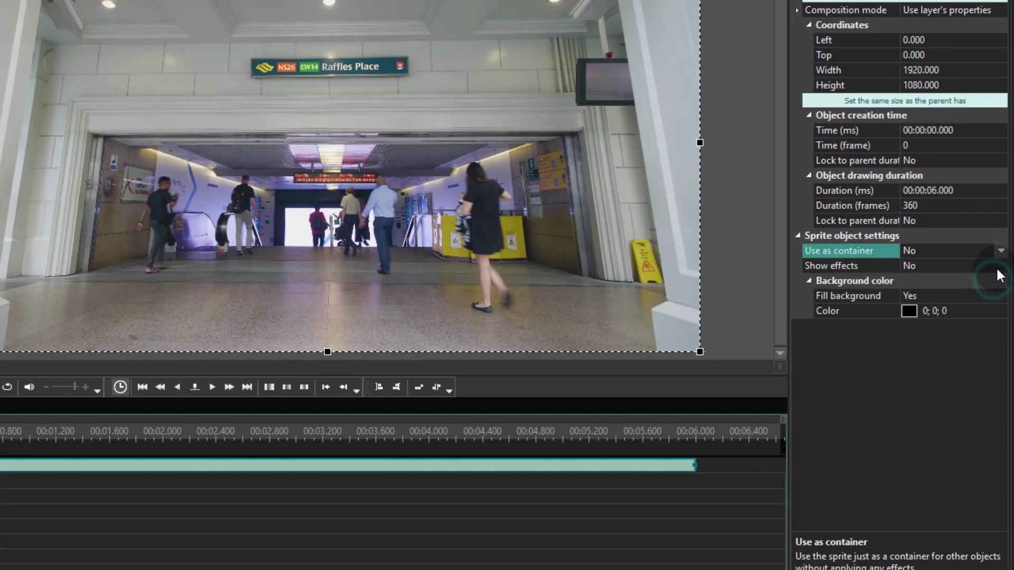
Set Sprite 1's Show effects to Yes and Fill background to No
click(1000, 267)
click(1001, 267)
click(988, 281)
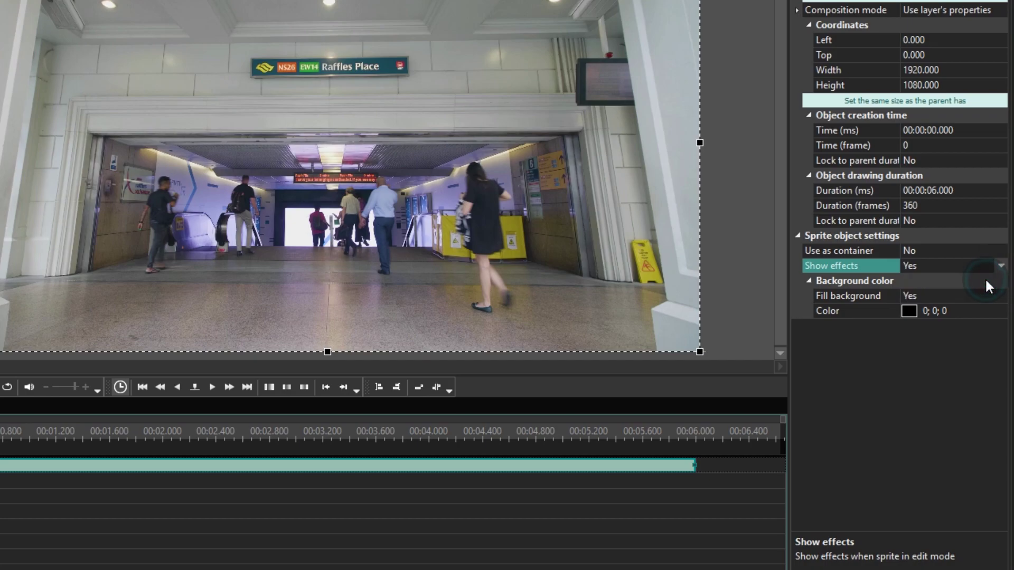
click(983, 294)
click(999, 295)
click(979, 324)
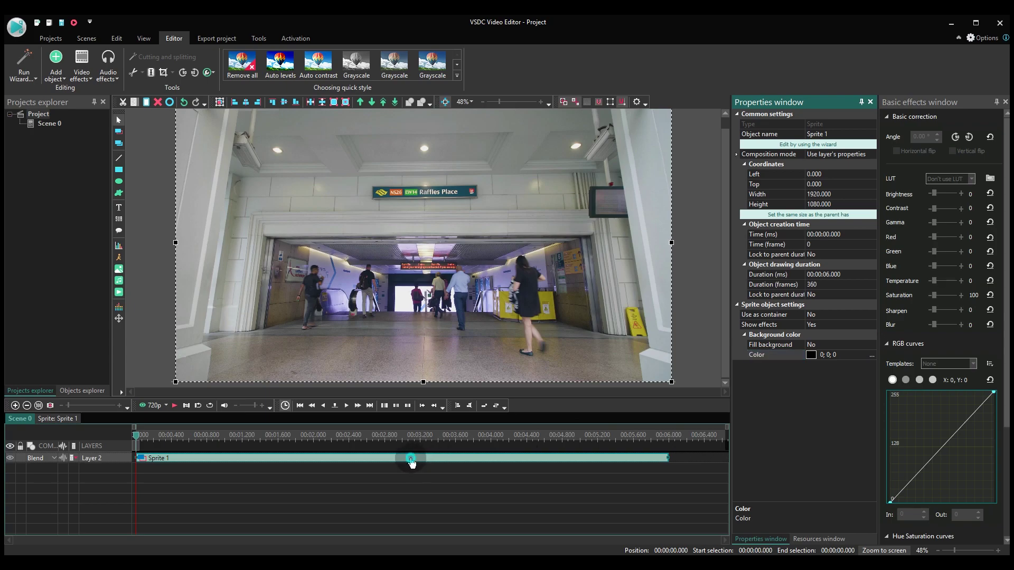
Open Sprite 1 for editing and start adding a Resample transform effect
double_click(411, 458)
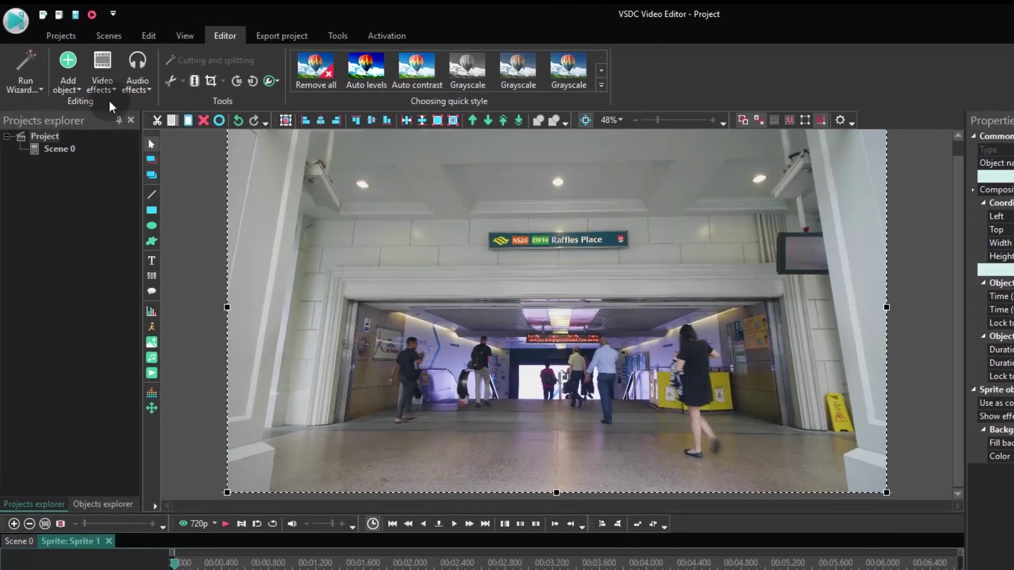
click(96, 81)
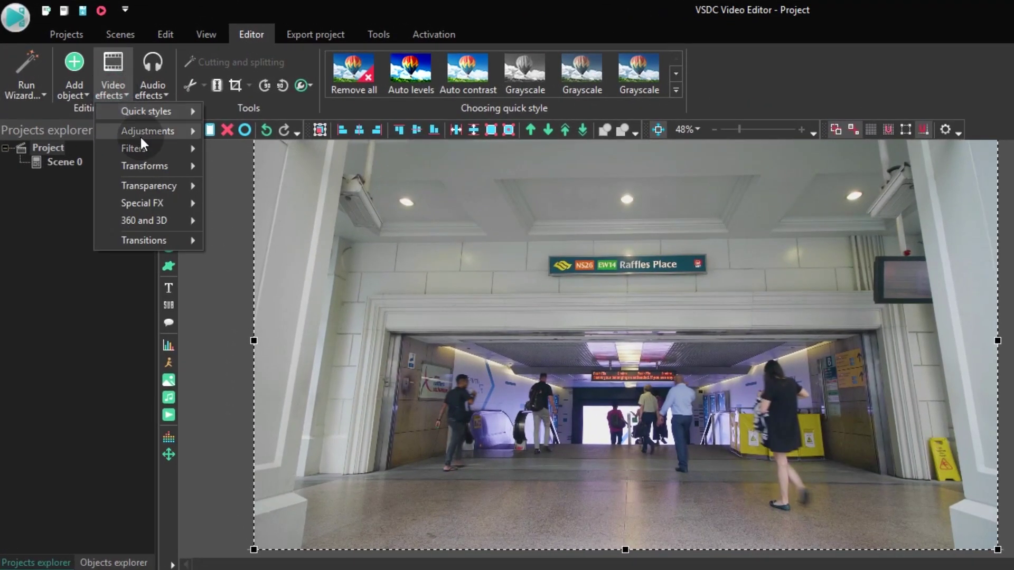
click(169, 167)
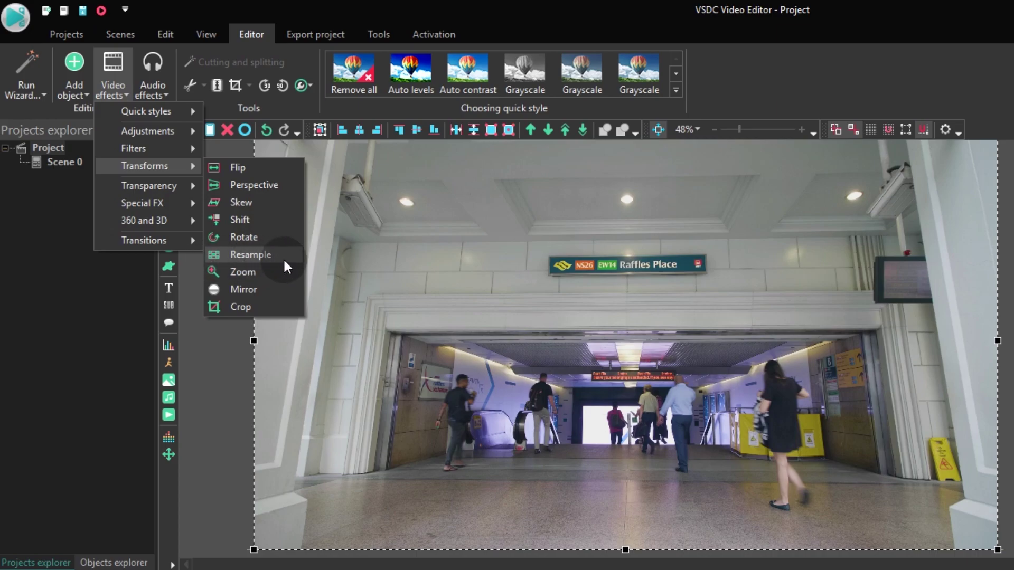
click(250, 255)
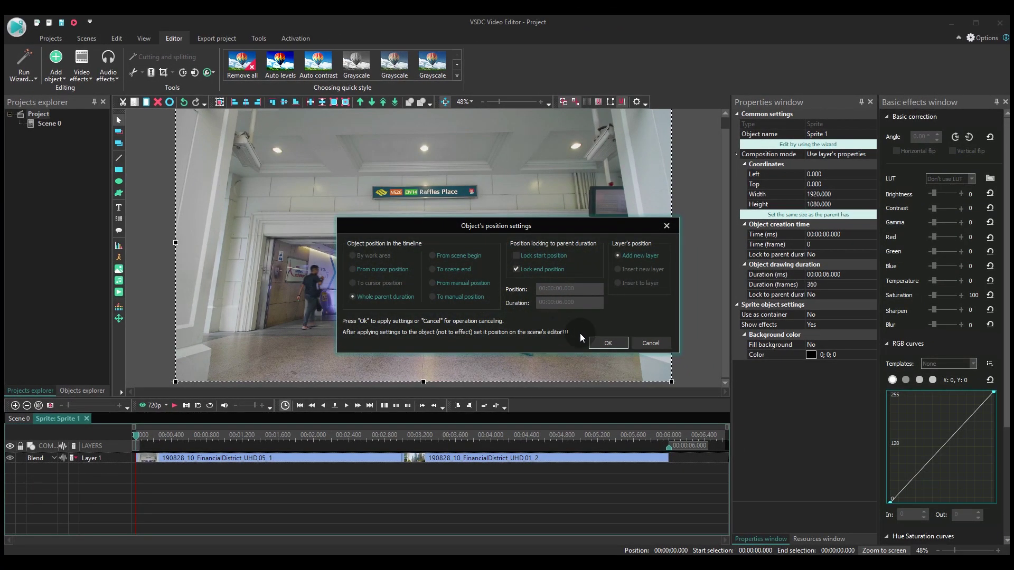
Add the Resample effect and set its Duration to 00:00:00.250
click(605, 344)
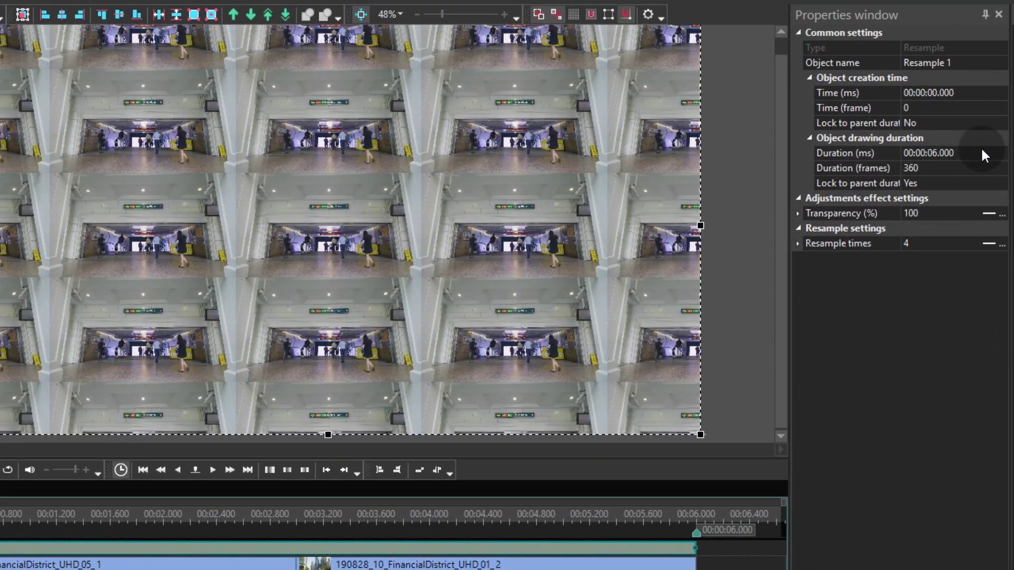
click(983, 154)
click(967, 153)
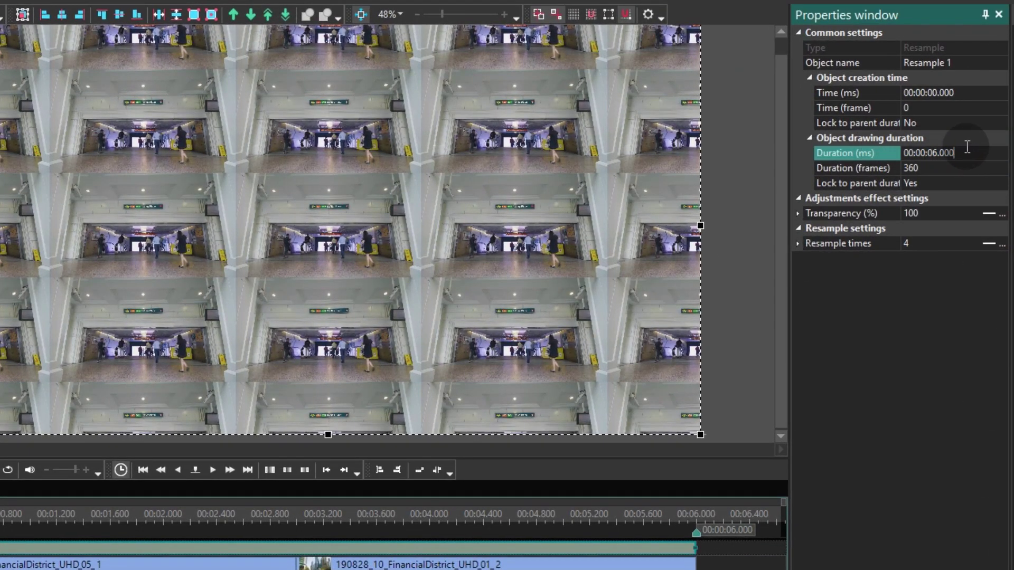
key(BackSpace)
key(BackSpace)
text(250)
key(Return)
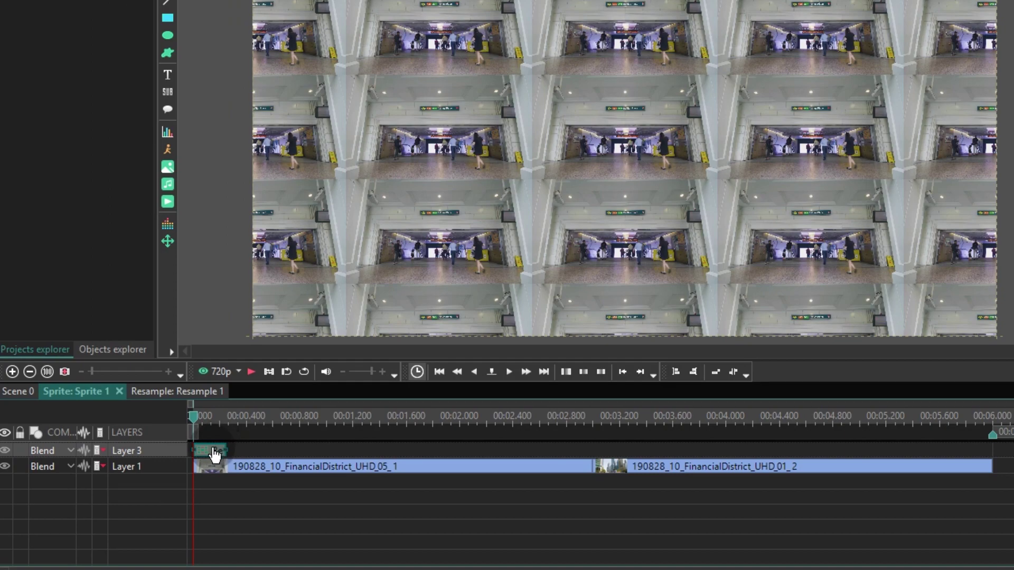
Move the Resample effect to the 00:03 join and lower Resample times to 3
drag(214, 454, 595, 462)
click(594, 412)
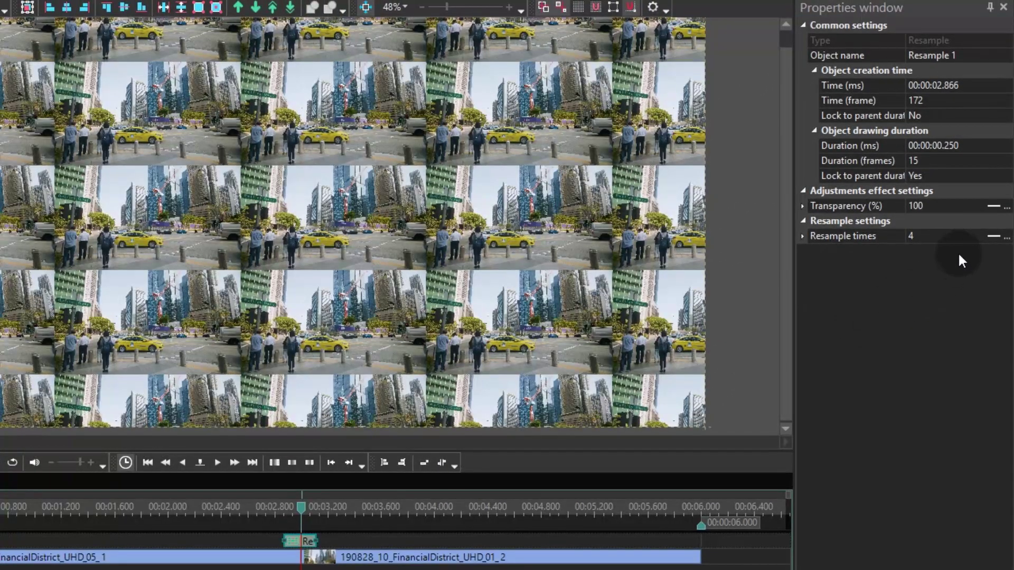
click(961, 236)
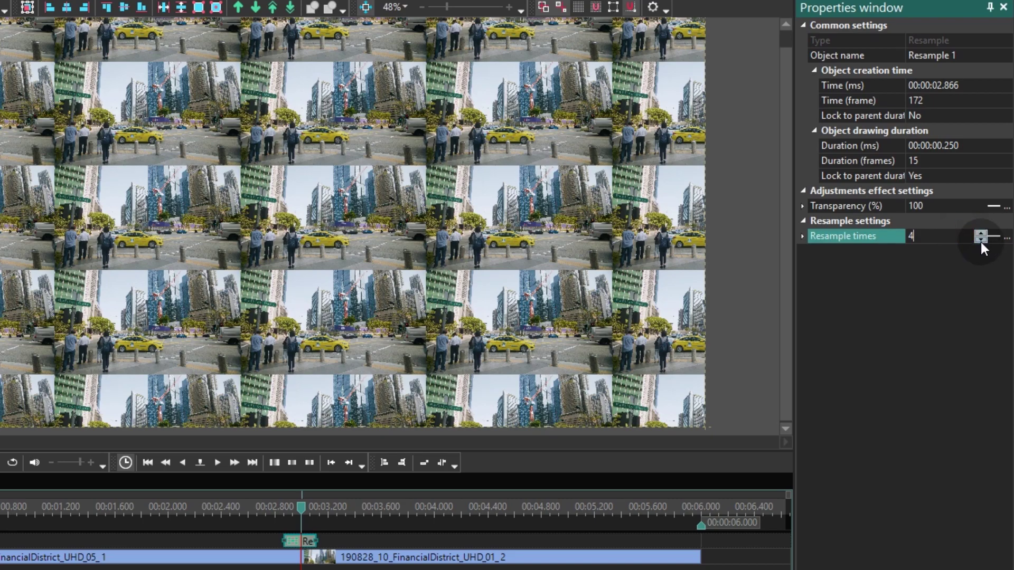
click(981, 241)
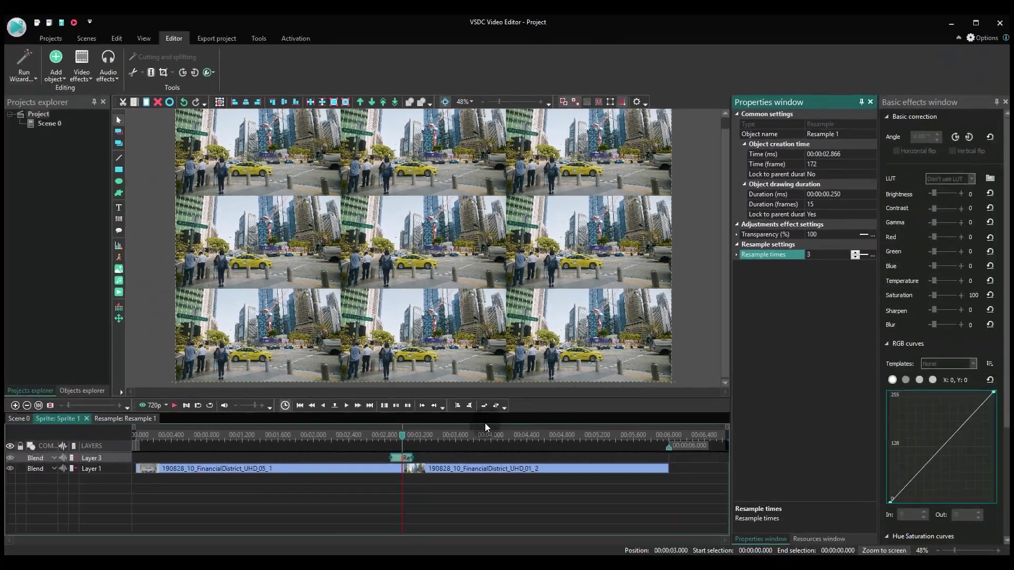
click(421, 485)
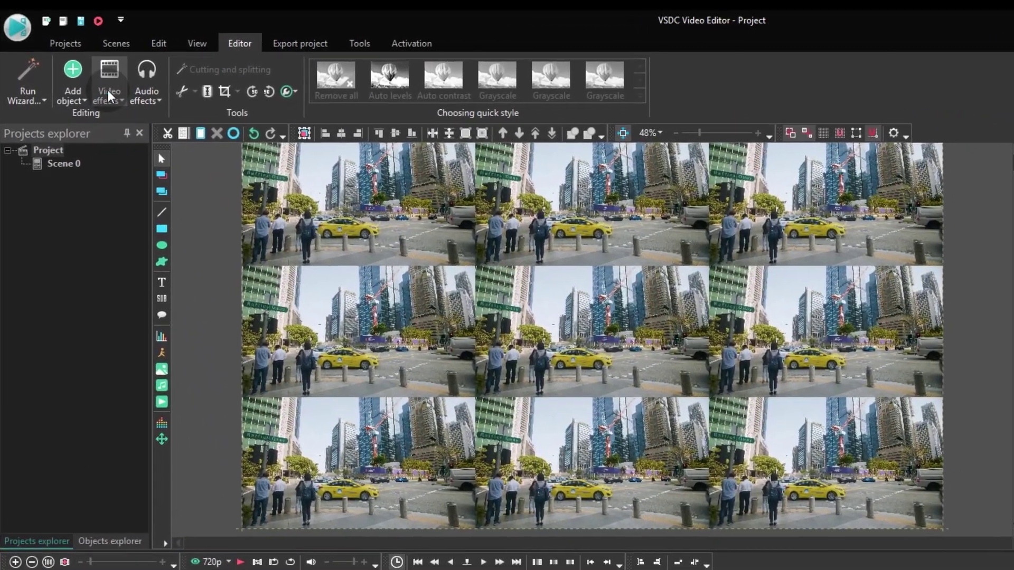
Add a Mirror transform effect to Sprite 1 at the playhead
click(97, 84)
mouse_move(165, 170)
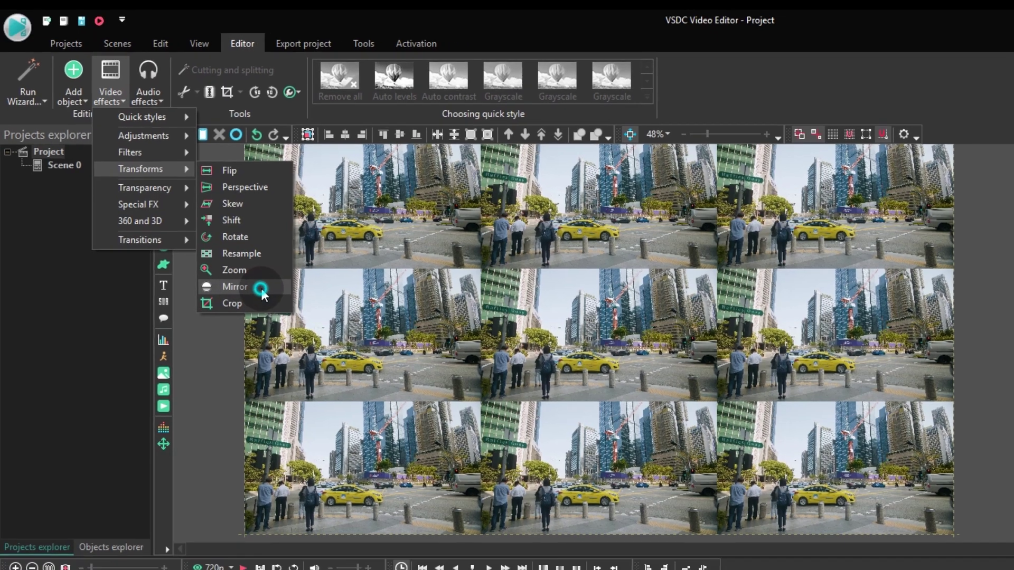
click(260, 300)
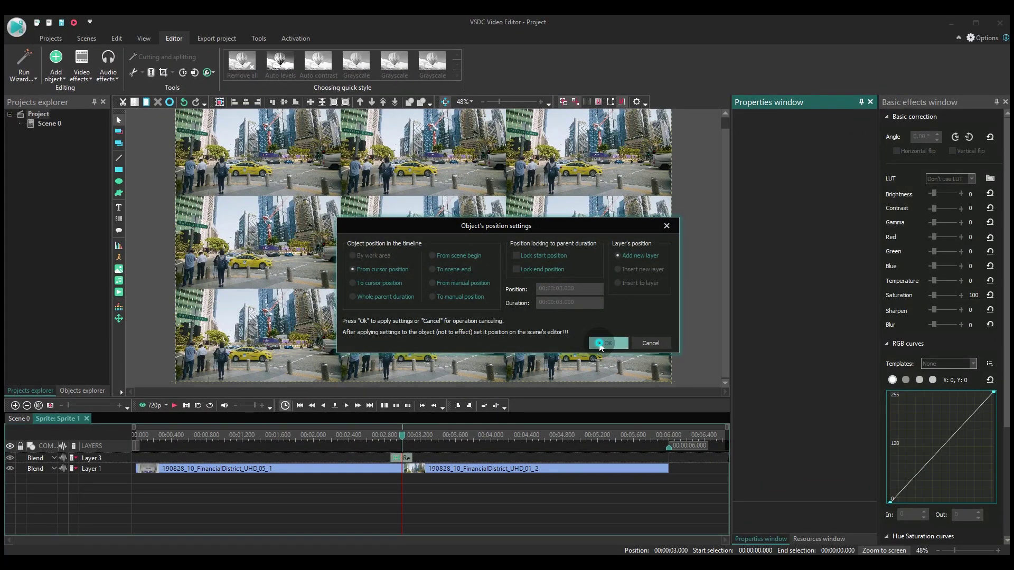
click(600, 344)
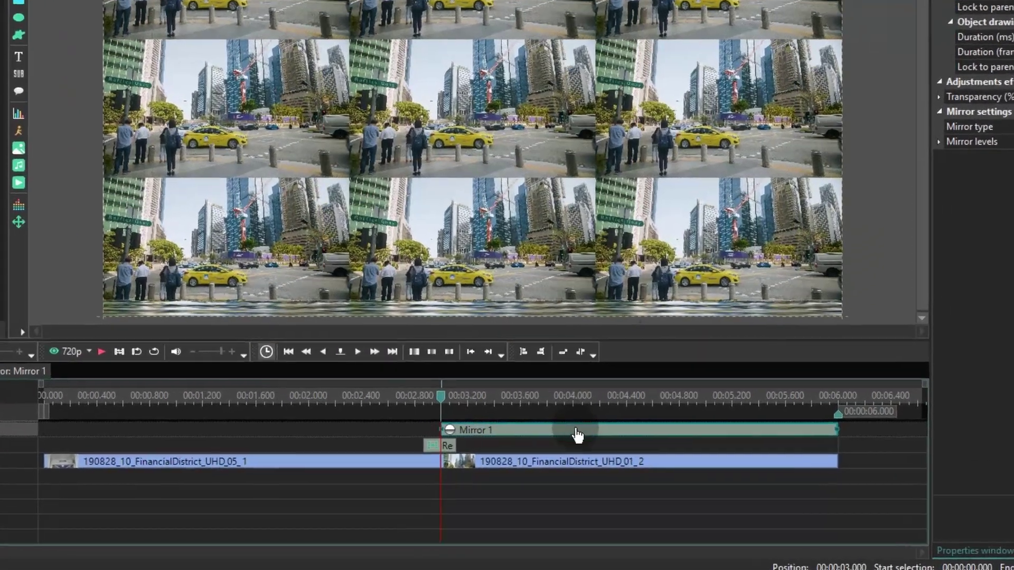
Align Mirror 1 to the join, shorten it to 0.25 s, and set type Vertical top
drag(576, 435, 562, 435)
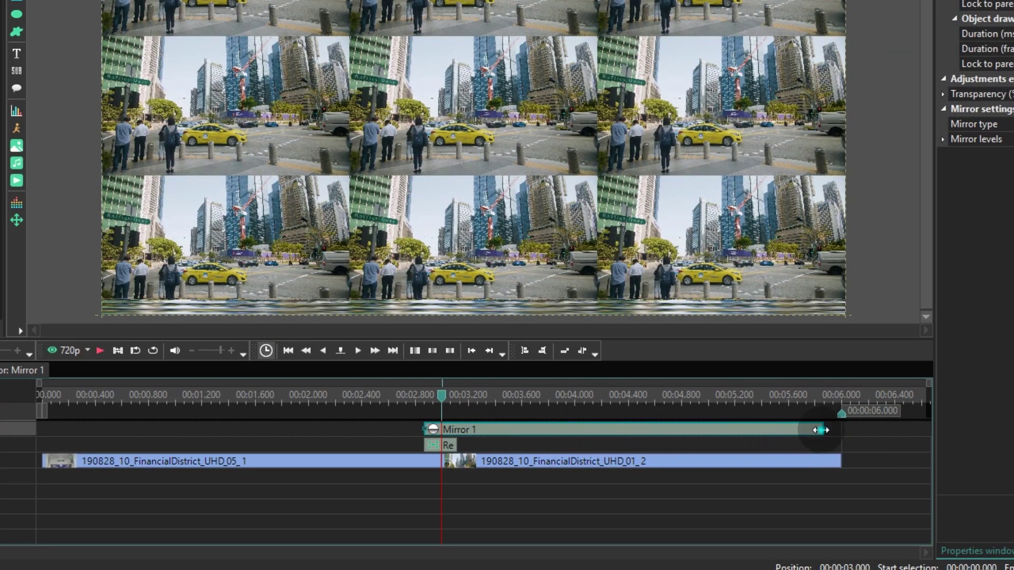
drag(820, 430, 455, 422)
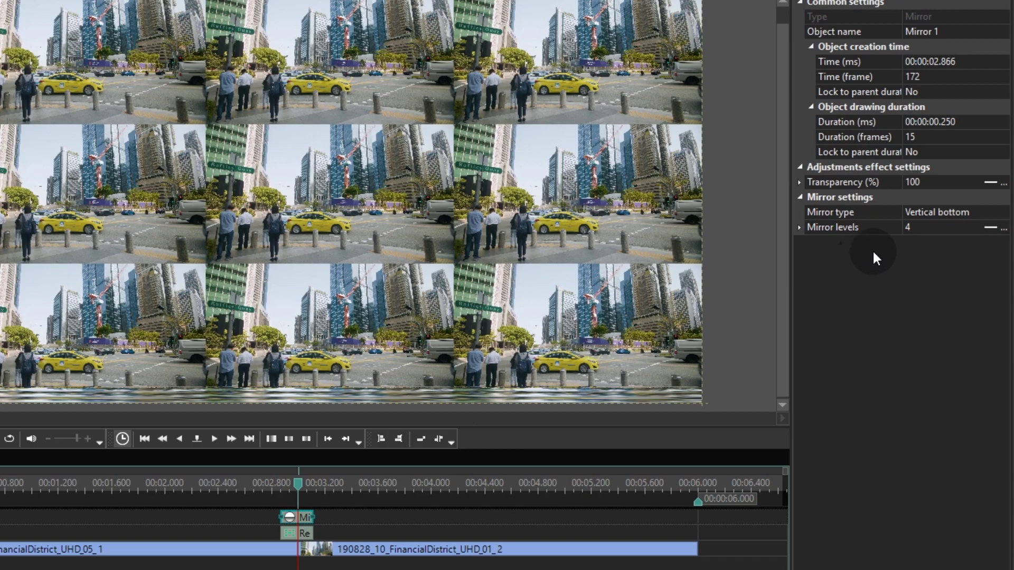
click(974, 212)
click(990, 212)
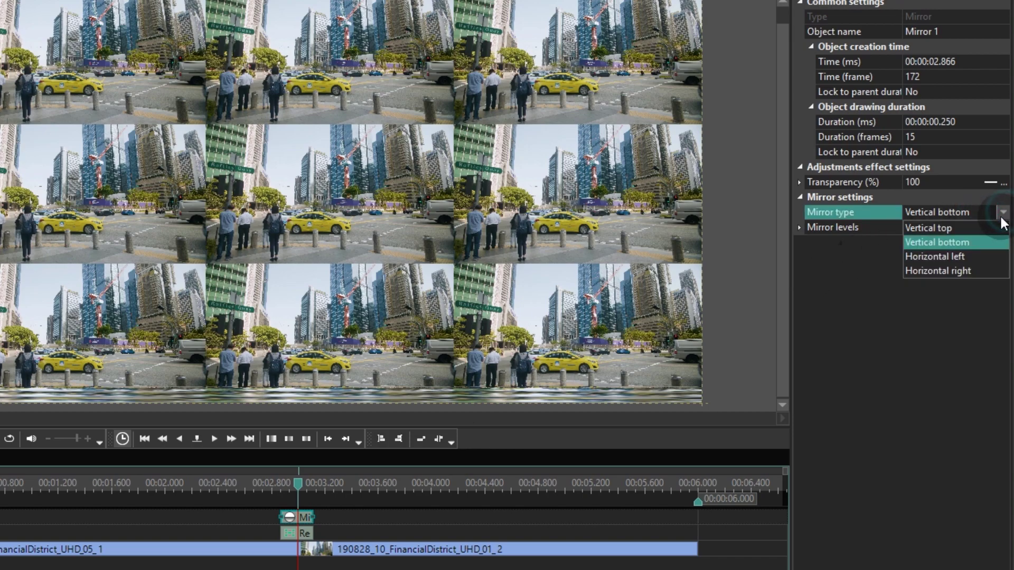
click(983, 230)
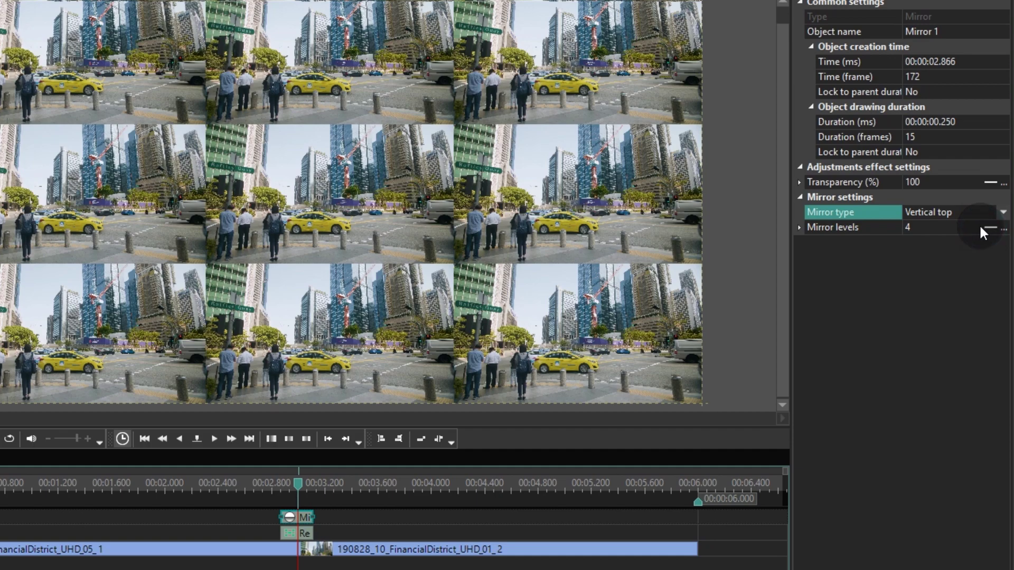
Raise Mirror 1's mirror levels from 4 to 34 and copy the effect
click(978, 227)
click(976, 226)
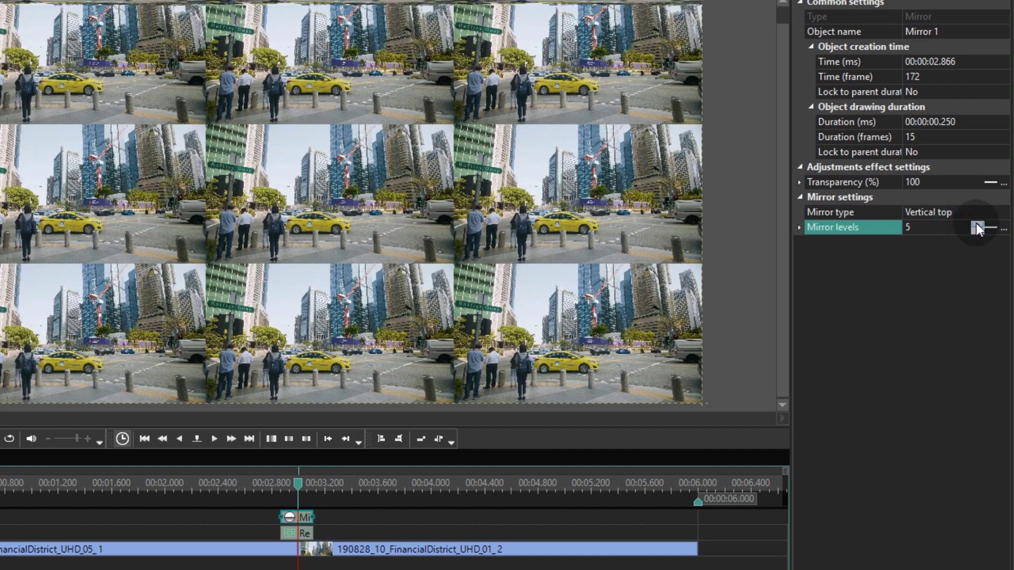
scroll(975, 222, up, 11)
scroll(975, 221, up, 10)
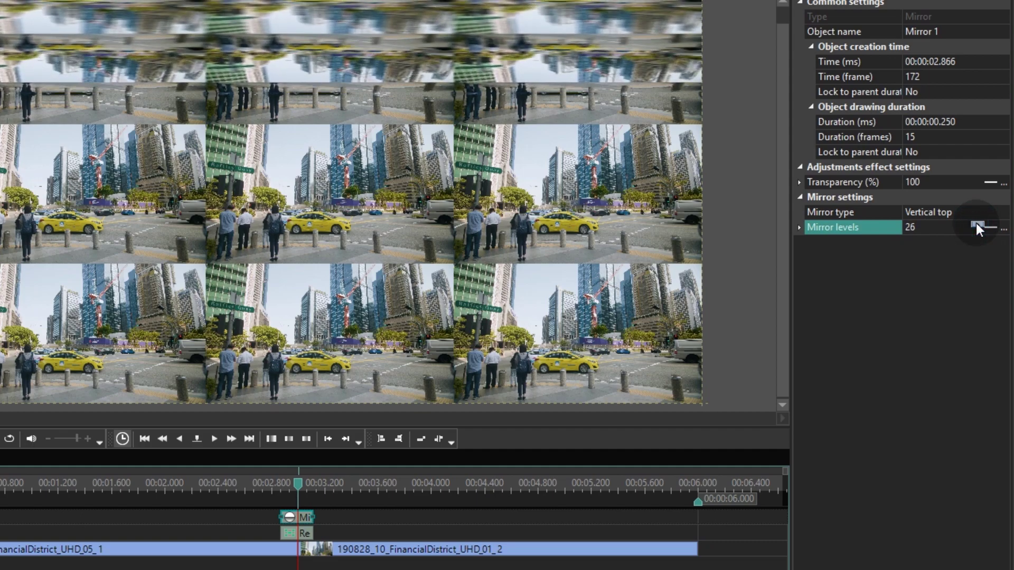
scroll(976, 225, up, 8)
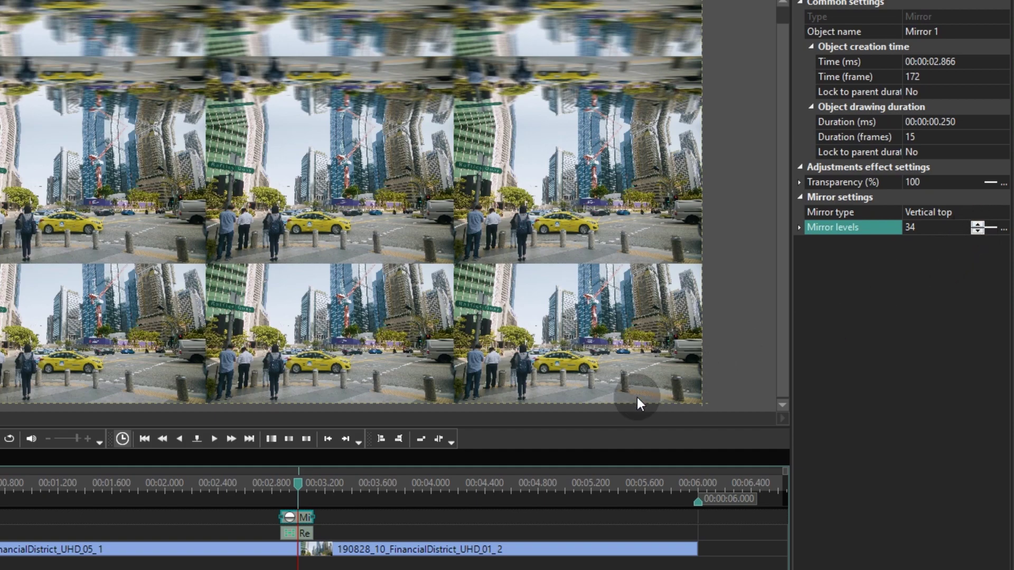
click(301, 528)
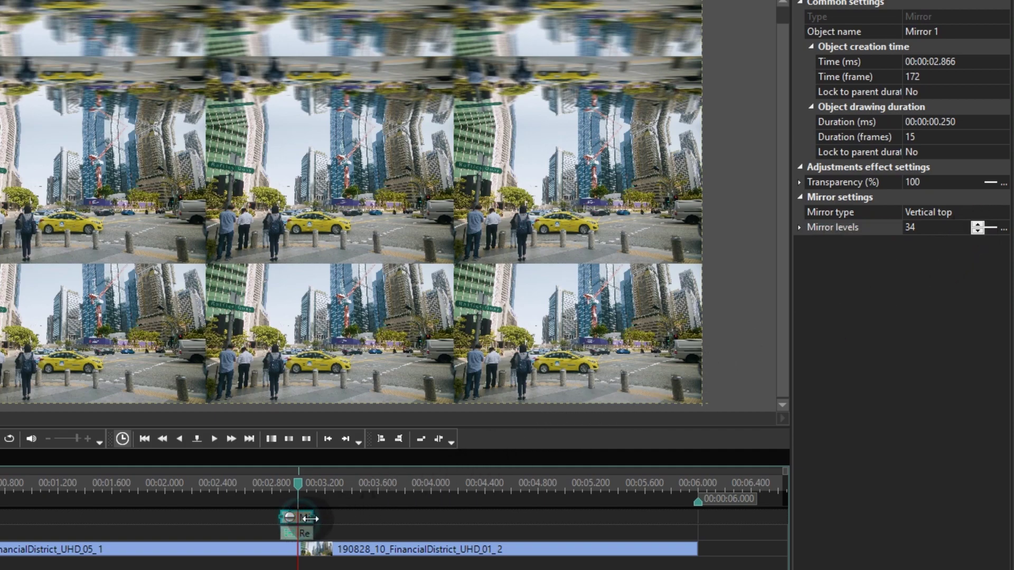
key(ctrl+c)
Paste three Mirror copies set to Vertical bottom, Horizontal left and Horizontal right
key(ctrl+v)
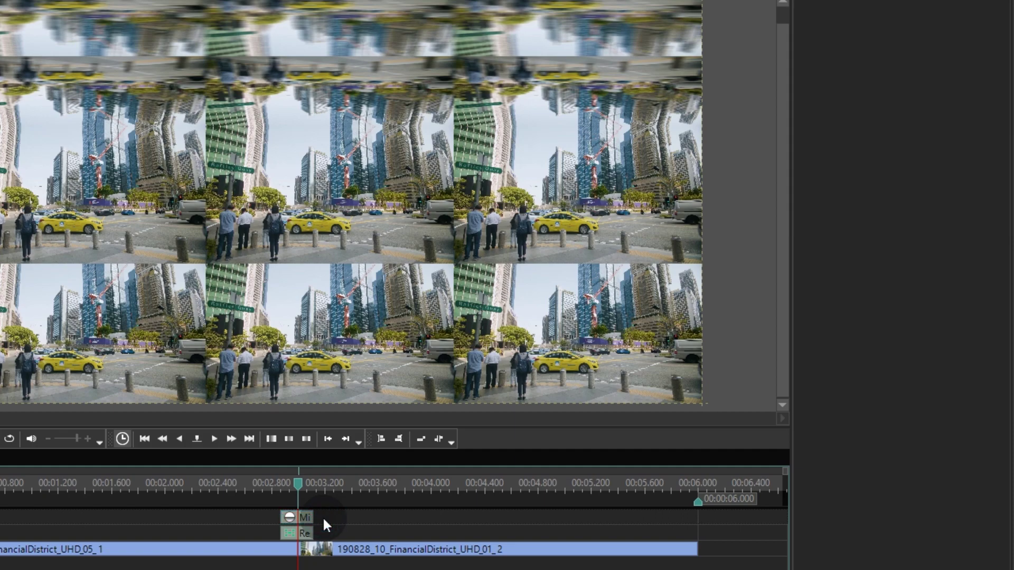
click(967, 211)
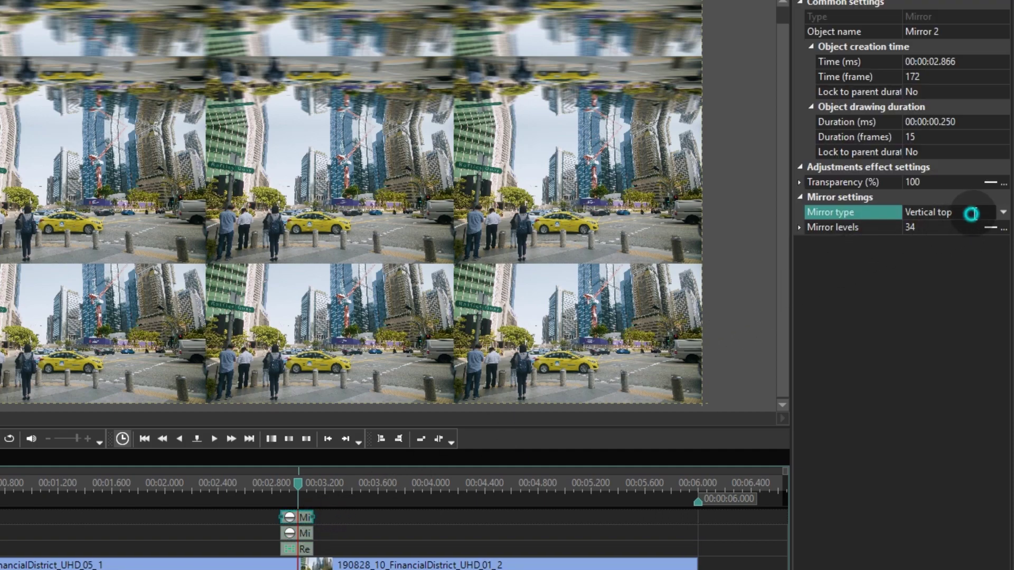
click(1001, 212)
click(965, 243)
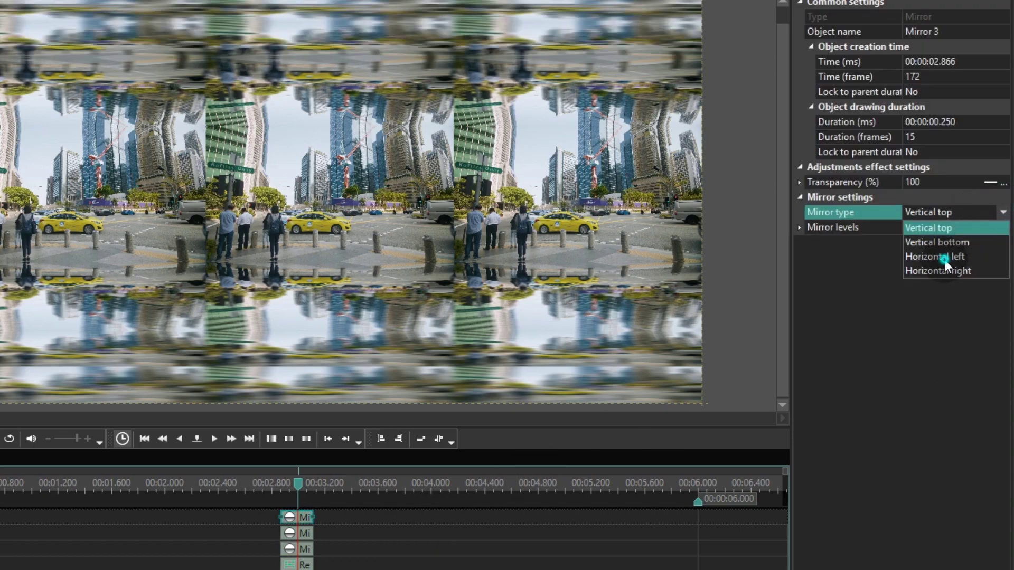
click(944, 259)
click(460, 525)
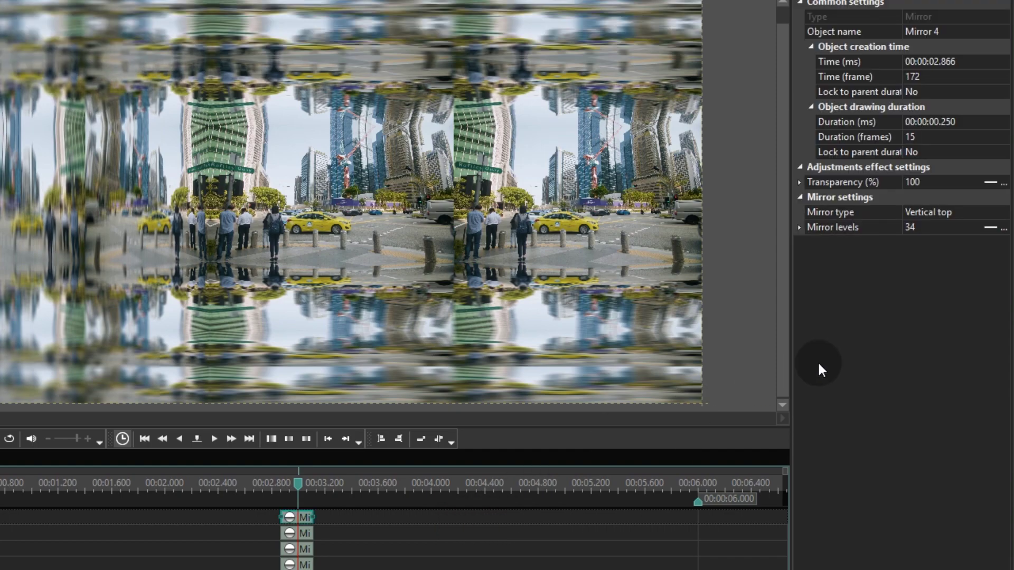
click(991, 217)
click(1002, 212)
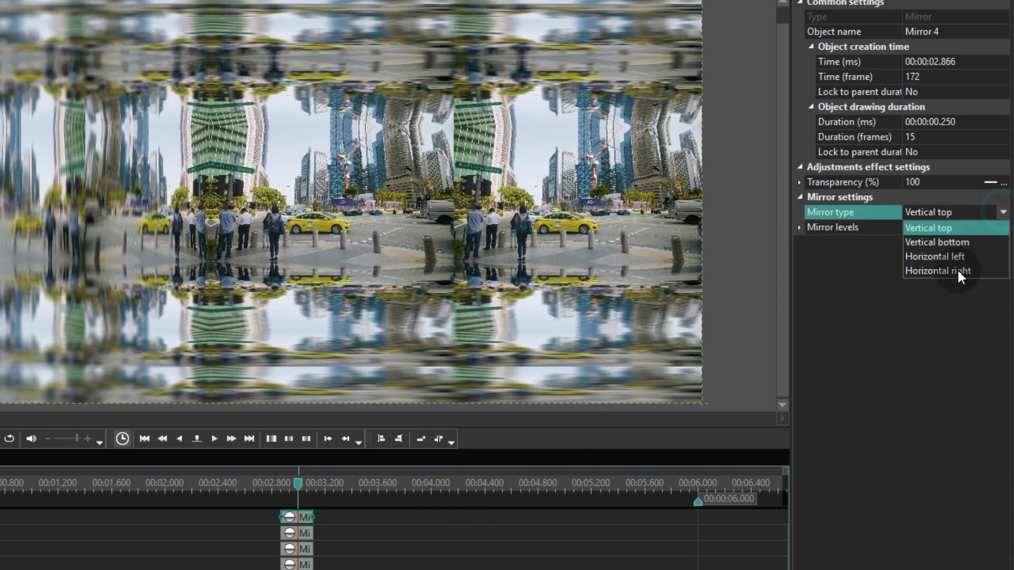
click(951, 272)
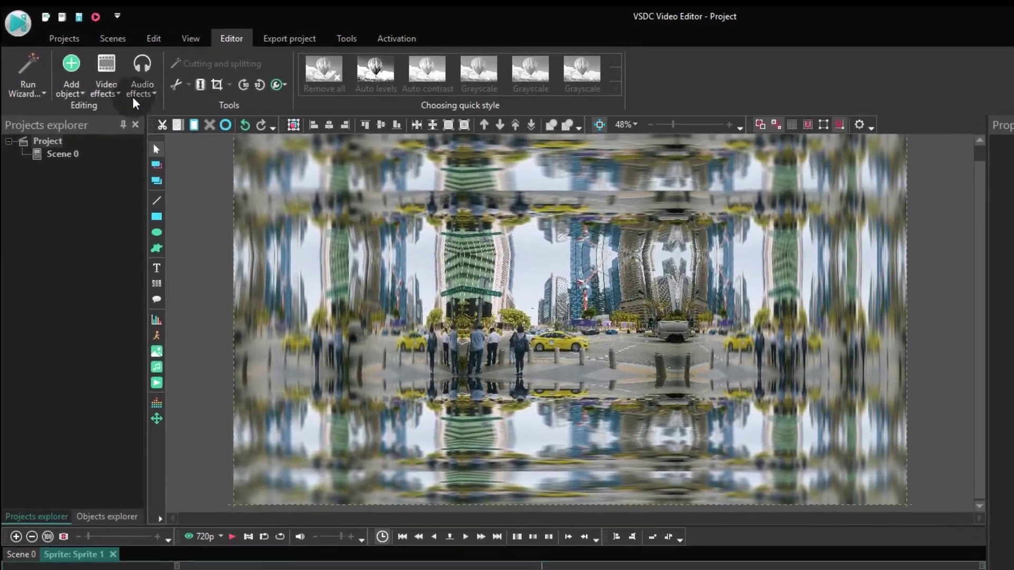
Add a Zoom effect aligned with the mirrors at the join, lasting 0.250 s
click(100, 76)
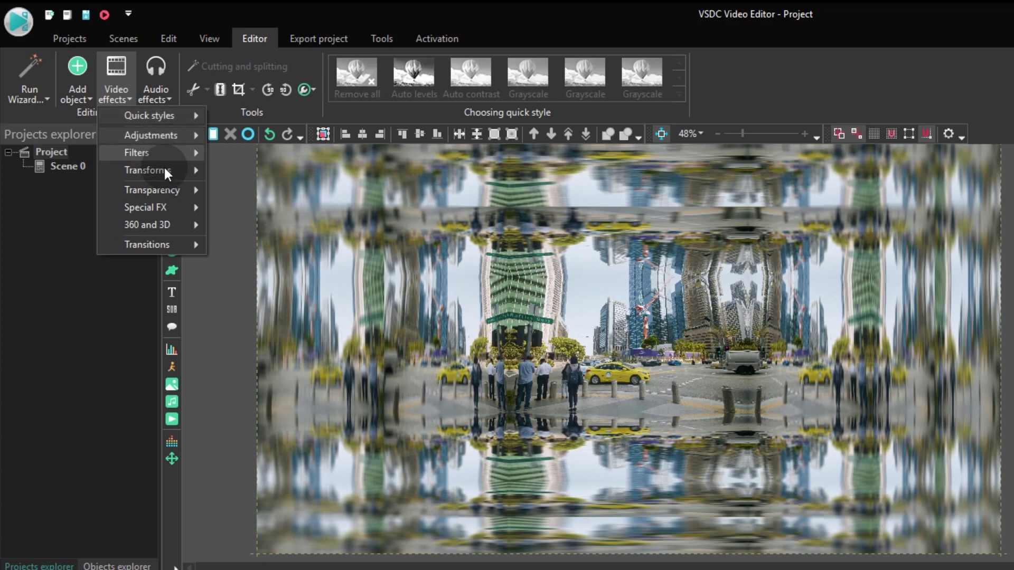
mouse_move(164, 170)
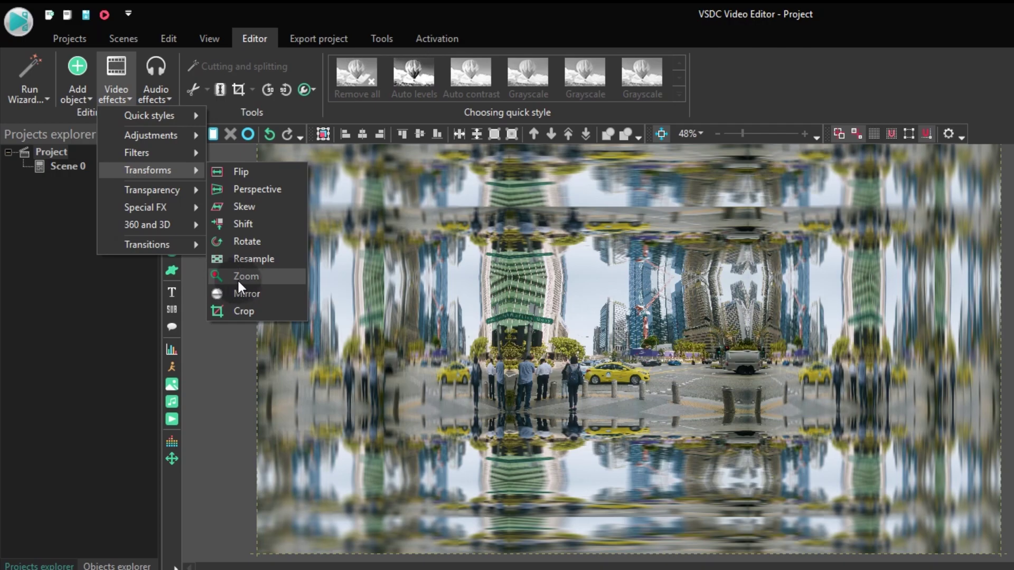
click(265, 278)
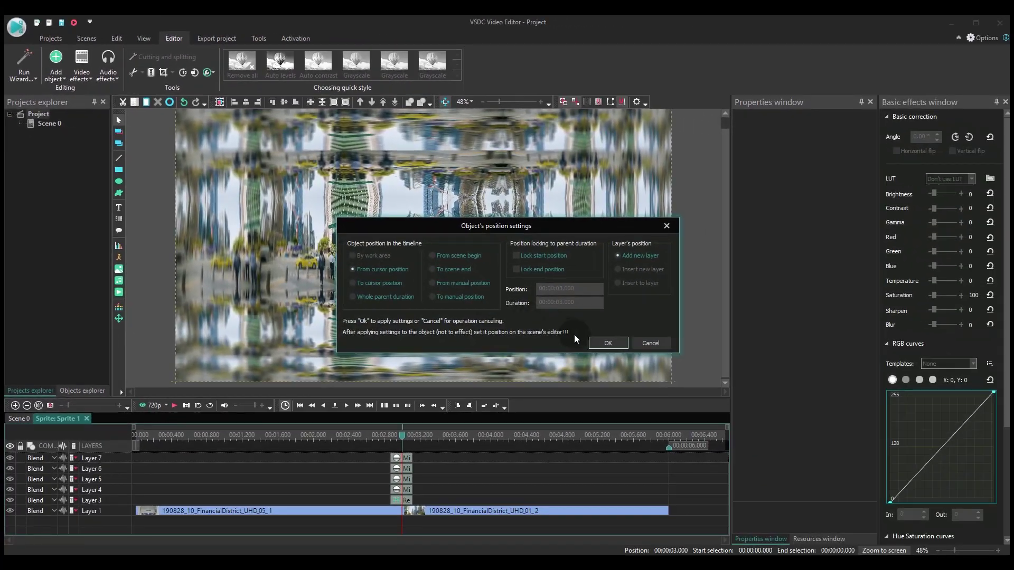
click(608, 343)
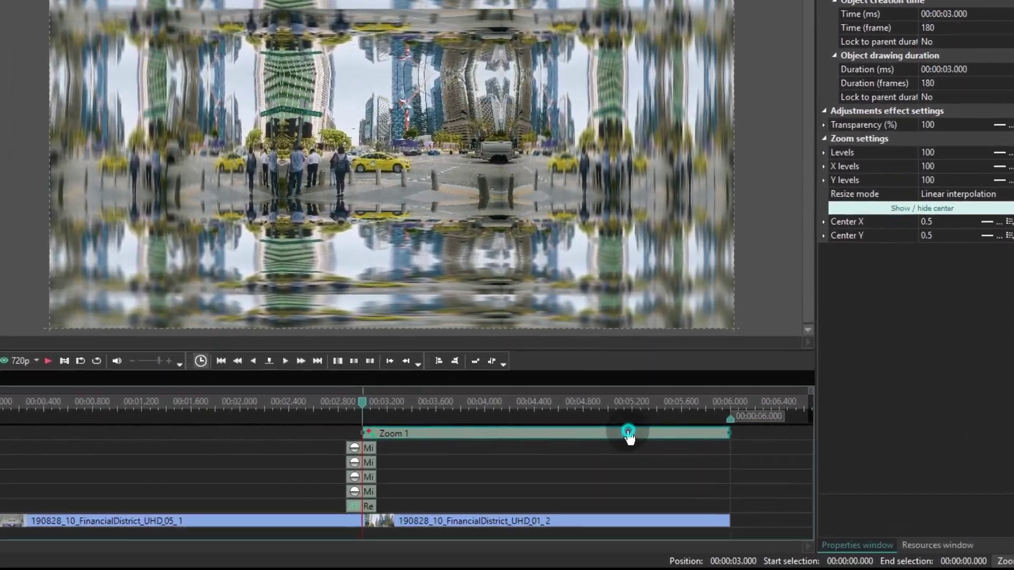
drag(628, 433, 614, 433)
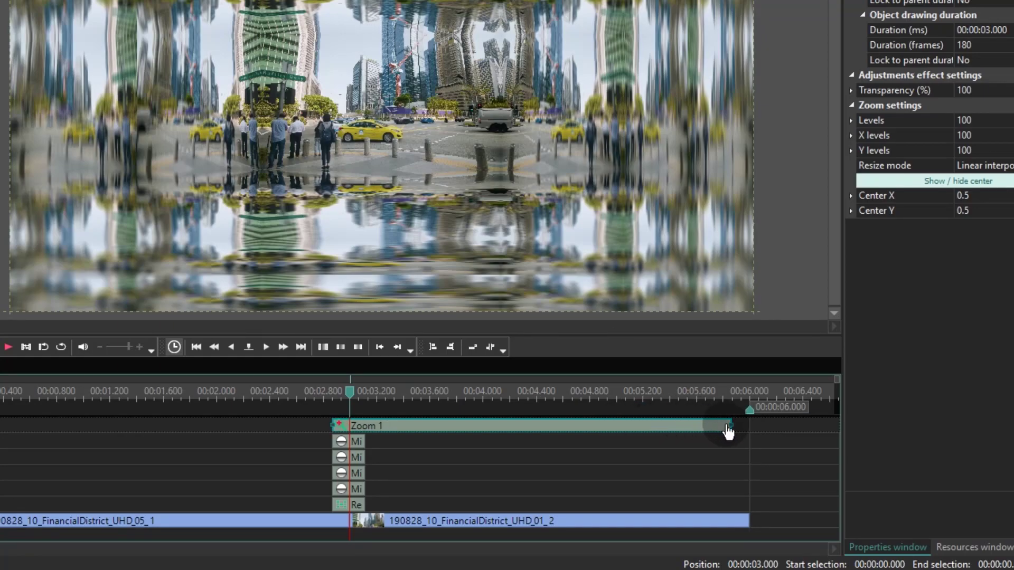
drag(719, 426, 365, 426)
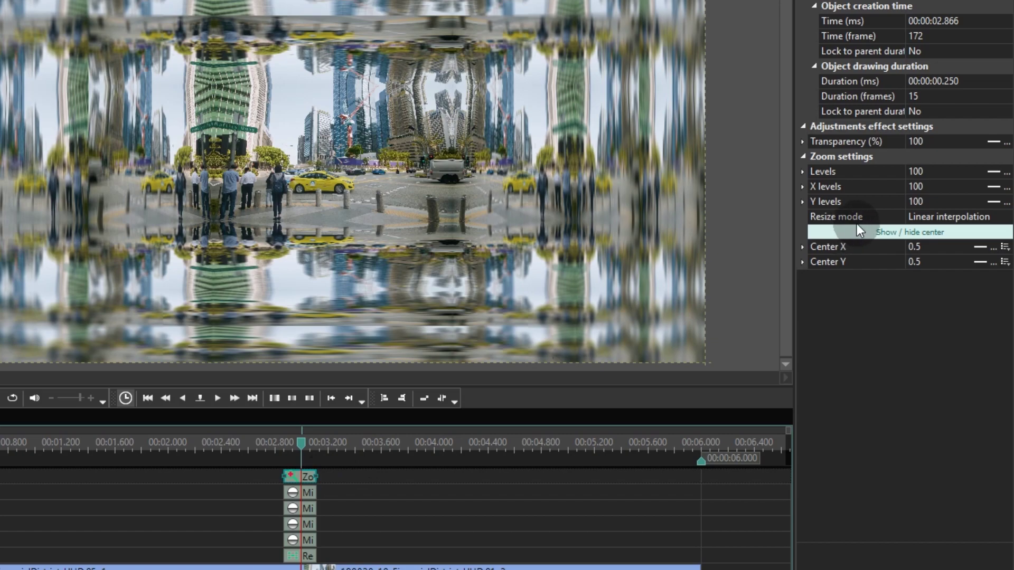
Set the Zoom effect's Levels to 300
click(945, 171)
drag(968, 169, 904, 179)
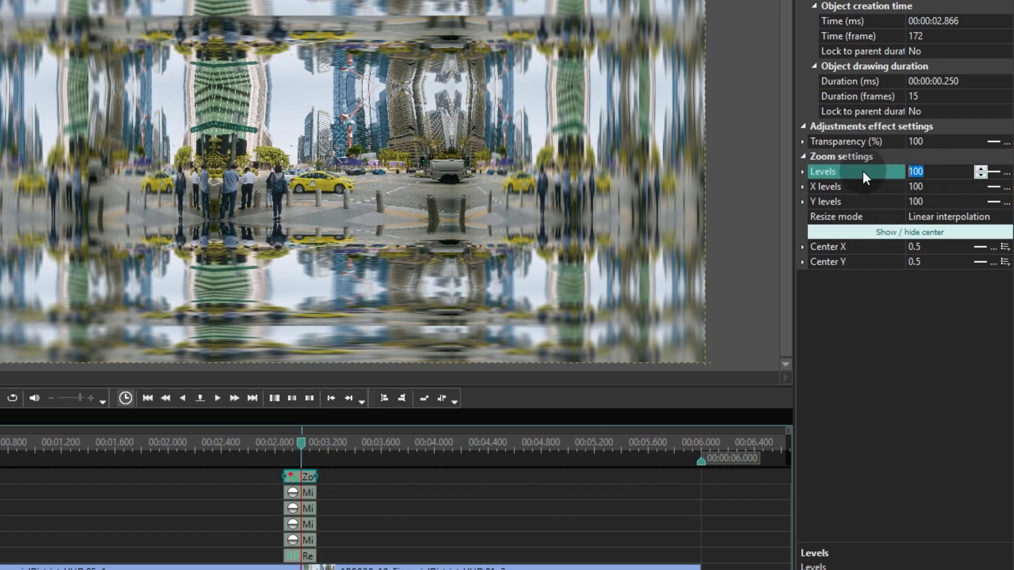
text(300)
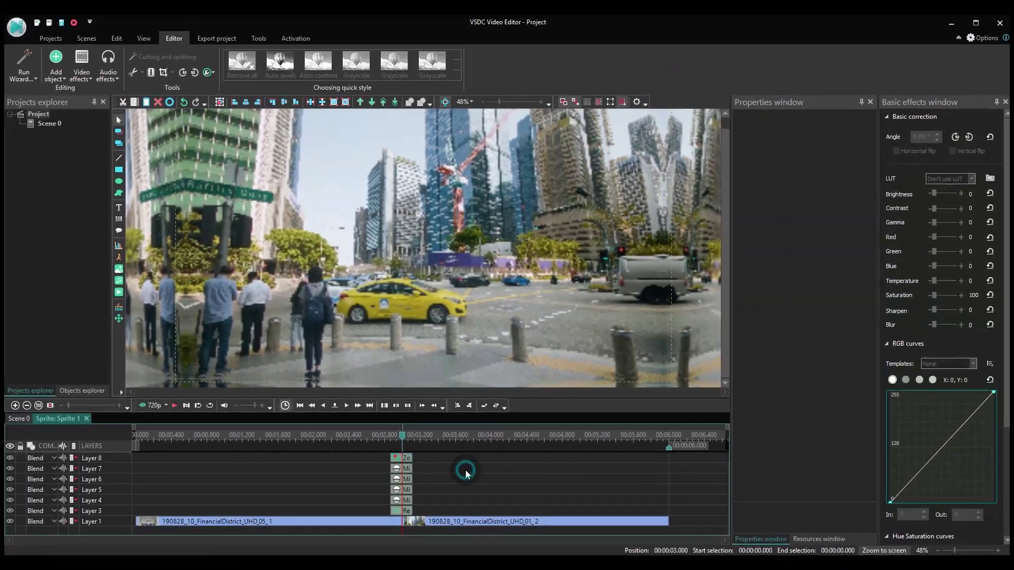
click(465, 470)
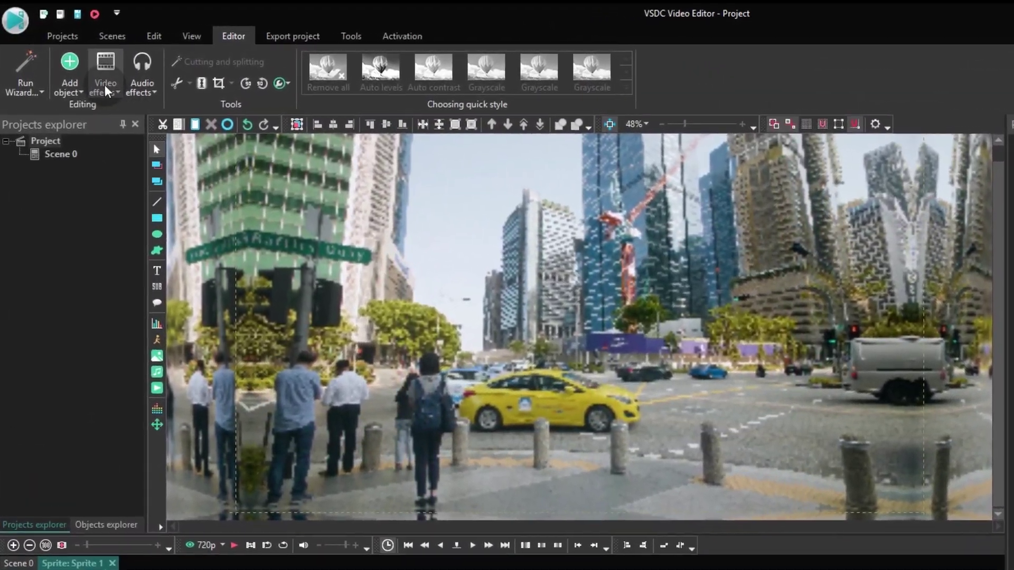
Add a Rotate effect at the join and shorten it to 0.250 s
click(101, 79)
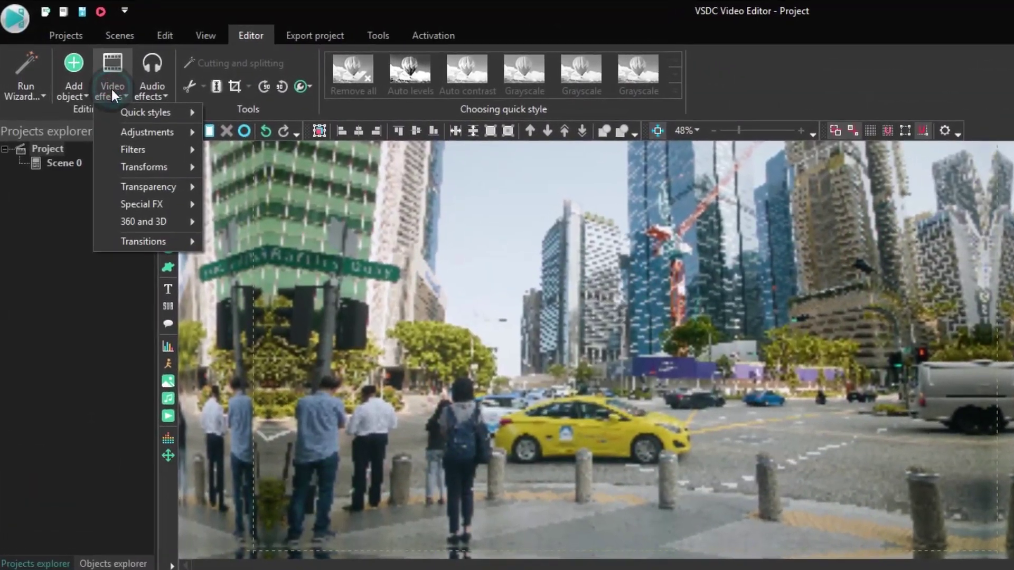
click(135, 148)
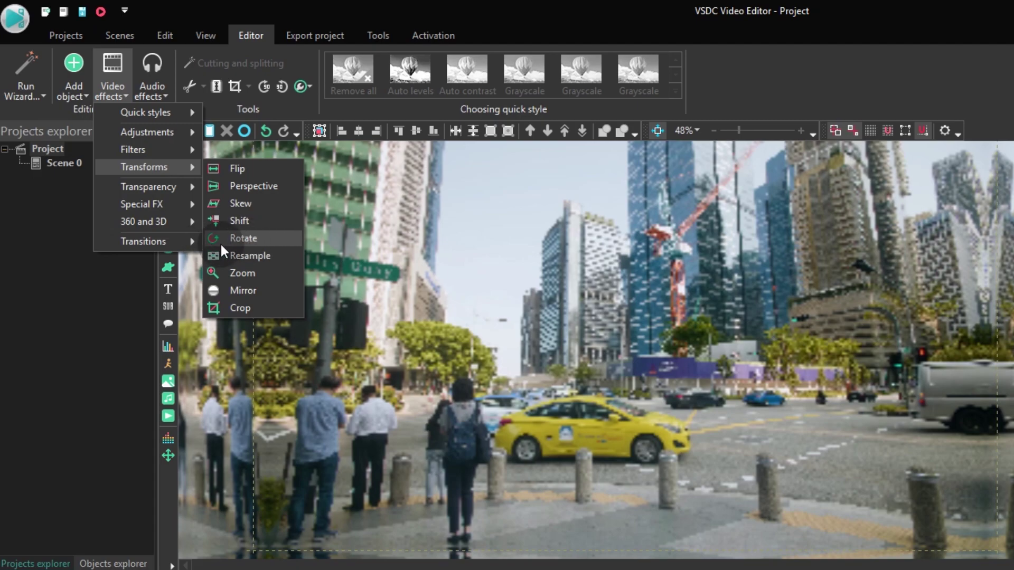
click(257, 237)
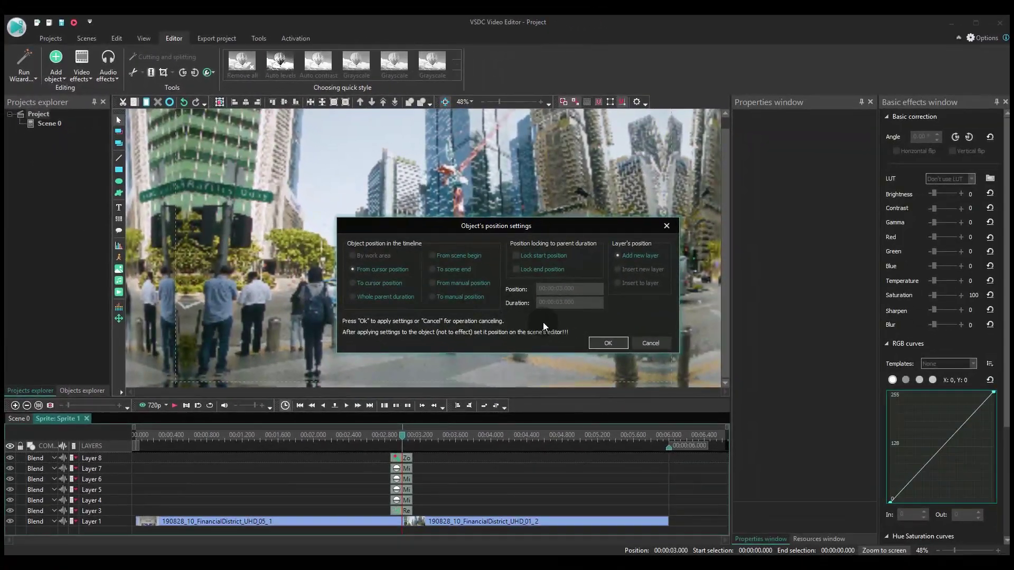
click(605, 344)
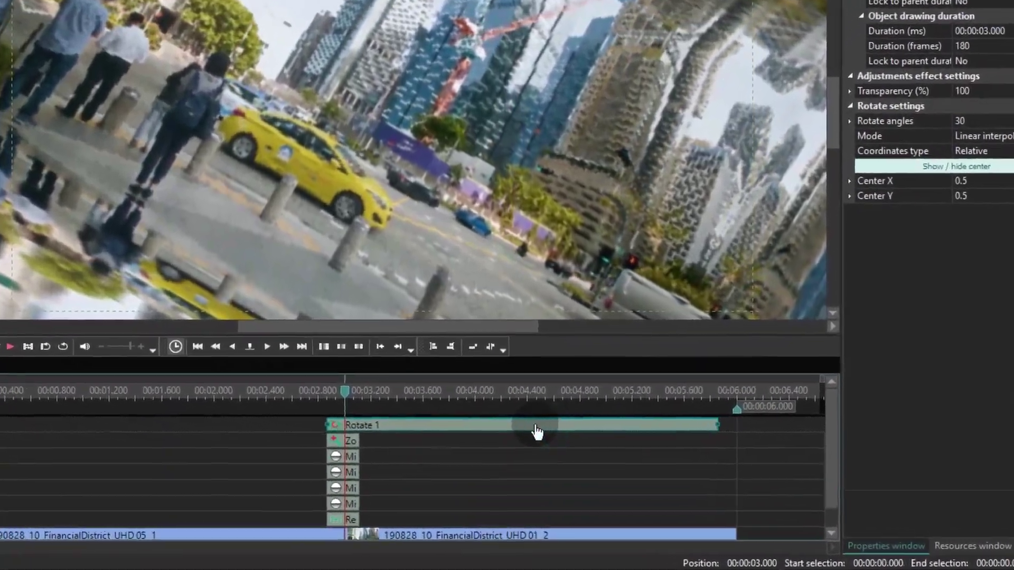
drag(717, 424, 360, 426)
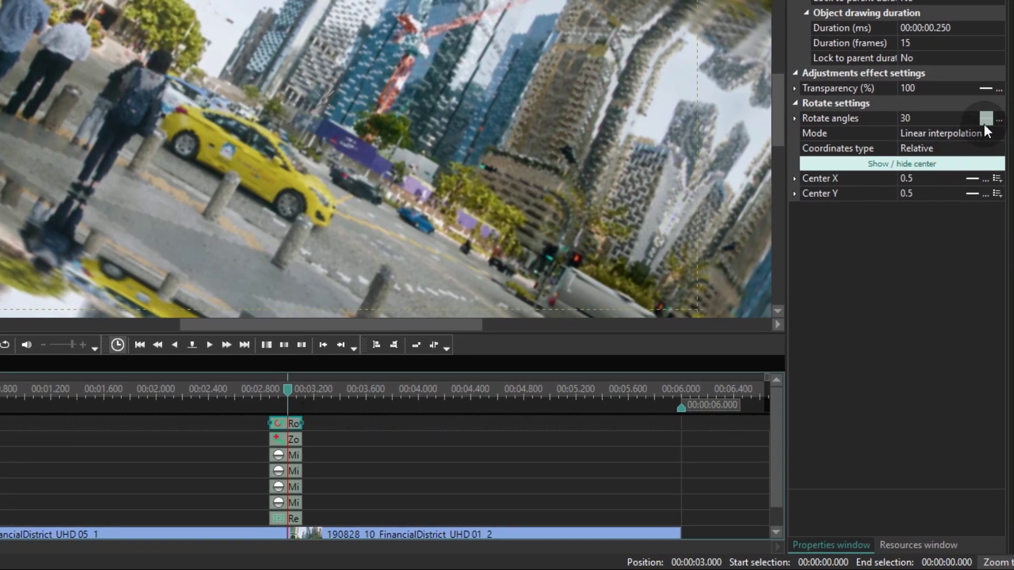
Make Rotate angles a range and set its starting angle to 0
click(987, 121)
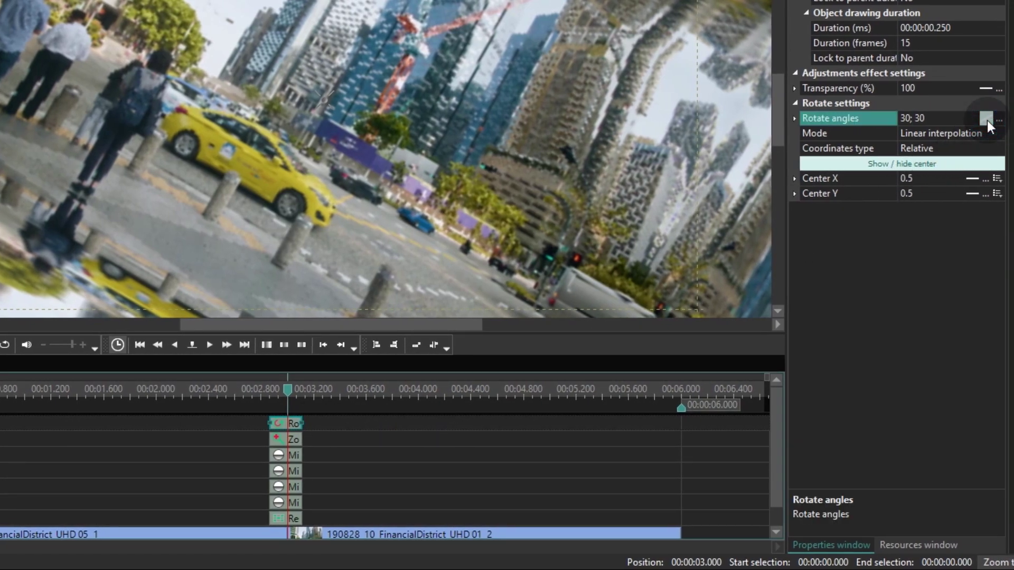
double_click(905, 118)
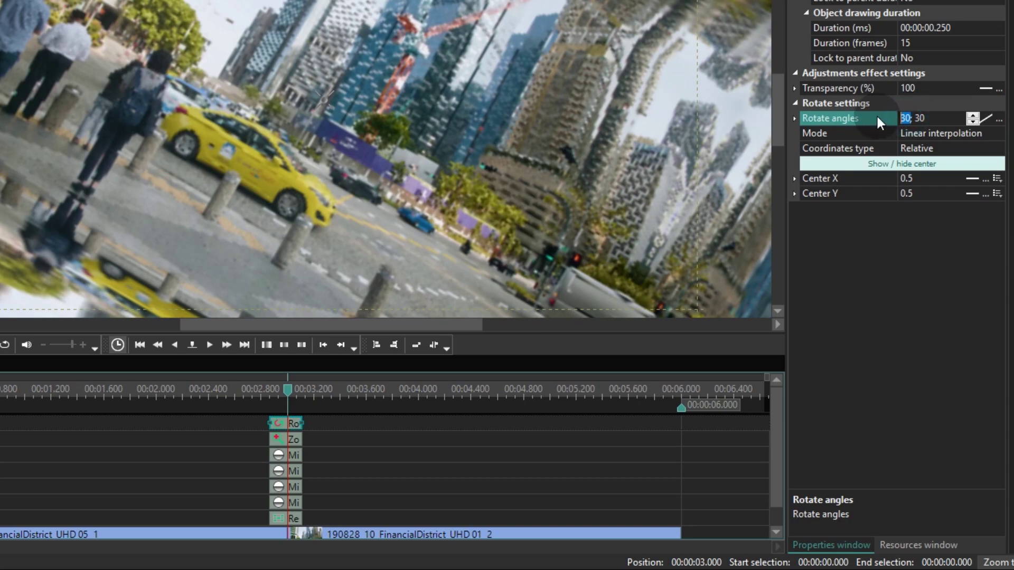
text(0)
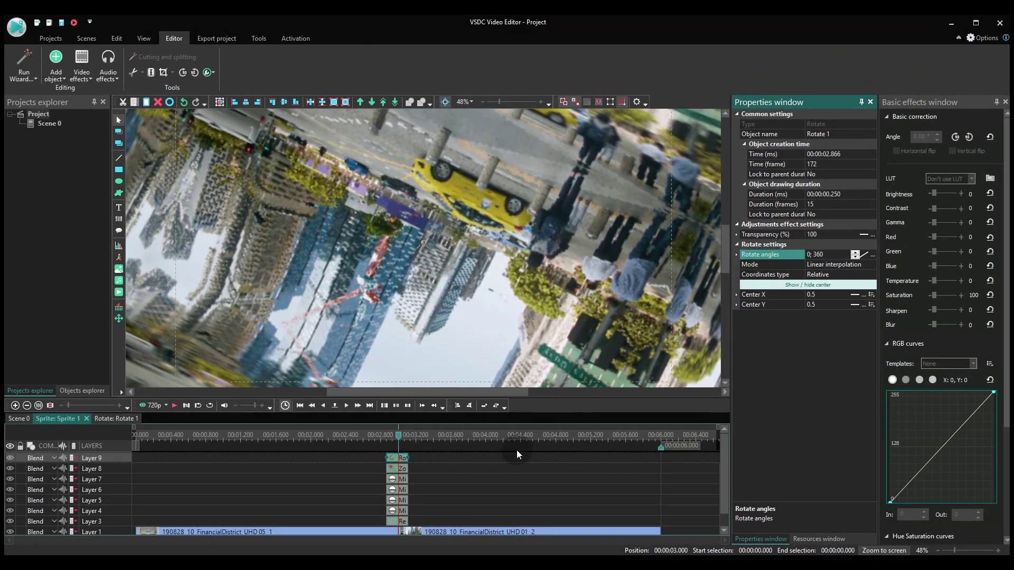
Deselect Rotate 1 and preview the spin transition from about 00:00:02.700 before the join
click(480, 471)
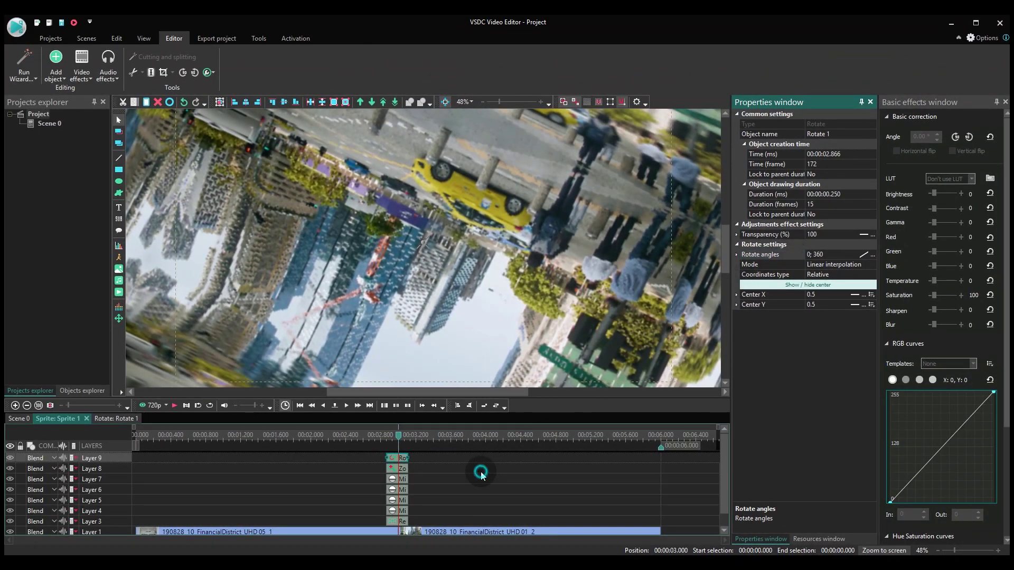
click(371, 437)
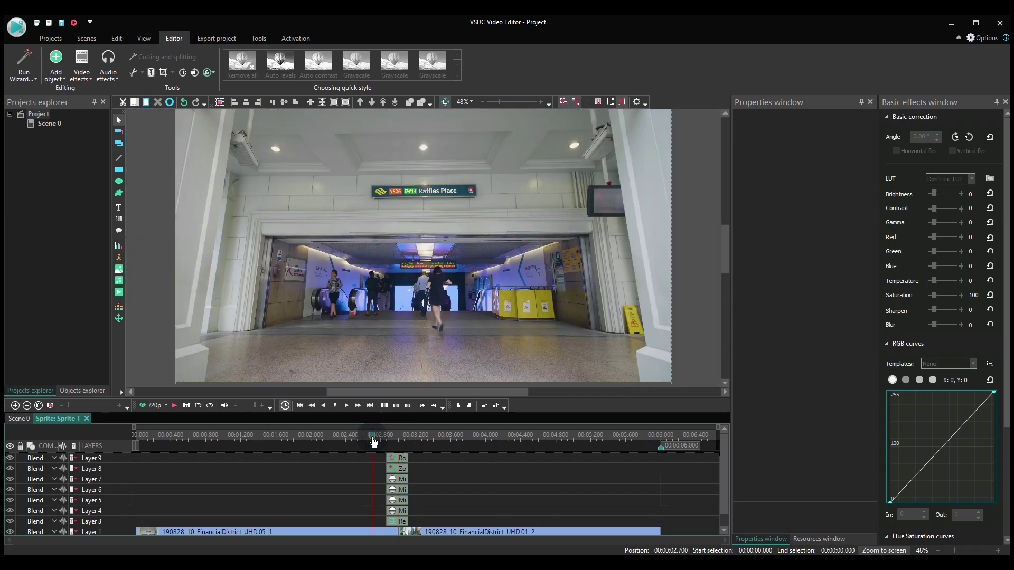